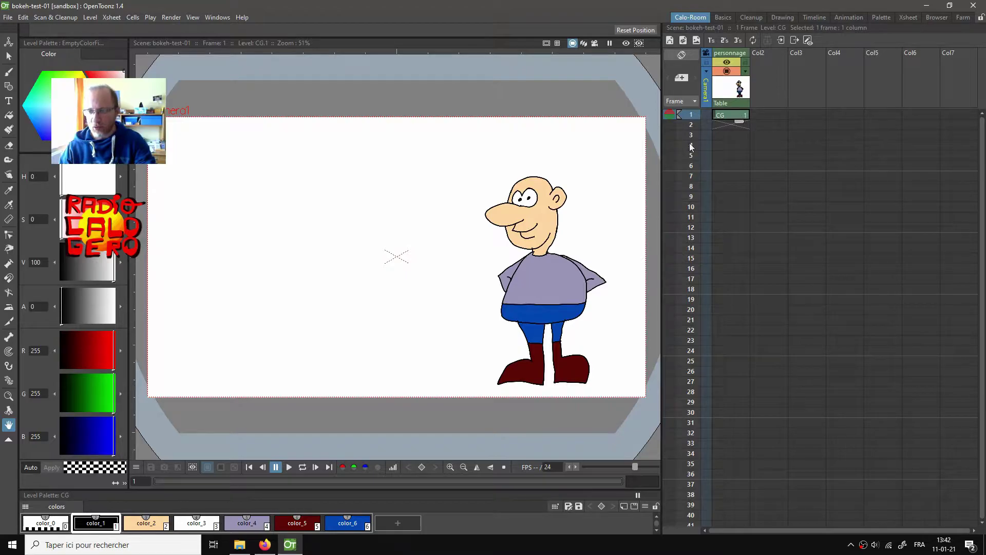
- Examine the images 20210111-bokeh-landscape-back.png and 20210111-bokeh-landscape-middle.png from the 20210104-background folder in the image viewer
{"action": "left_click", "coordinate": [240, 543]}
{"action": "left_click", "coordinate": [310, 172]}
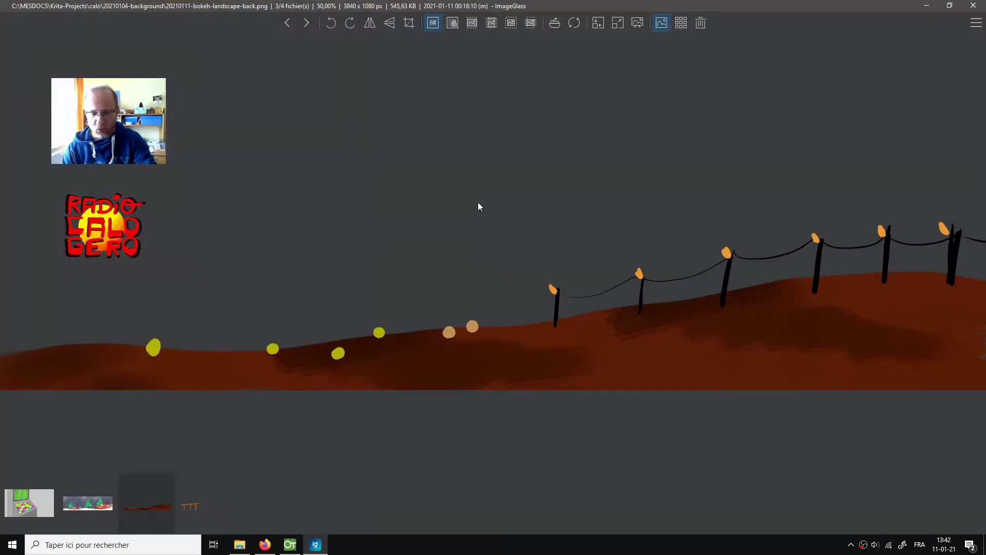
{"action": "key", "text": "Right"}
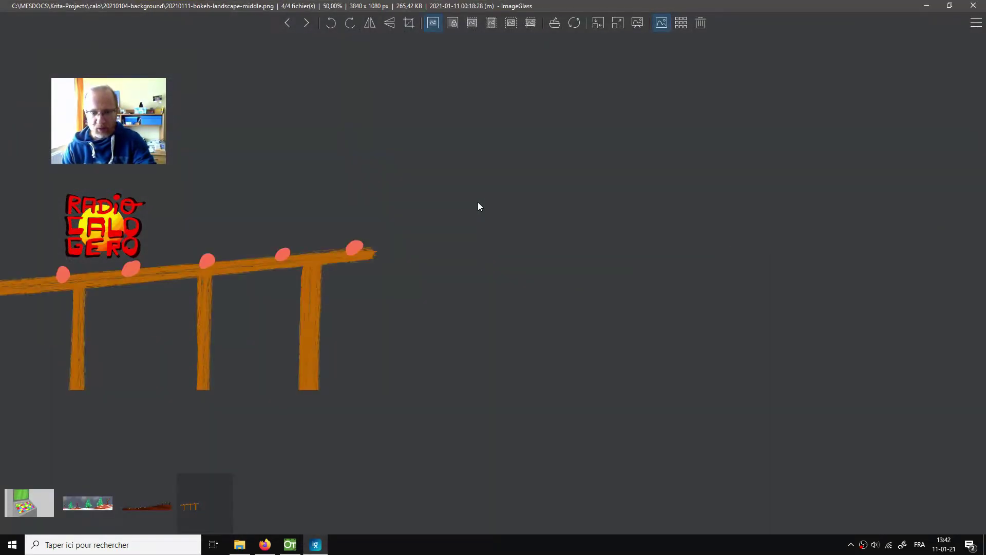
{"action": "key", "text": "Left"}
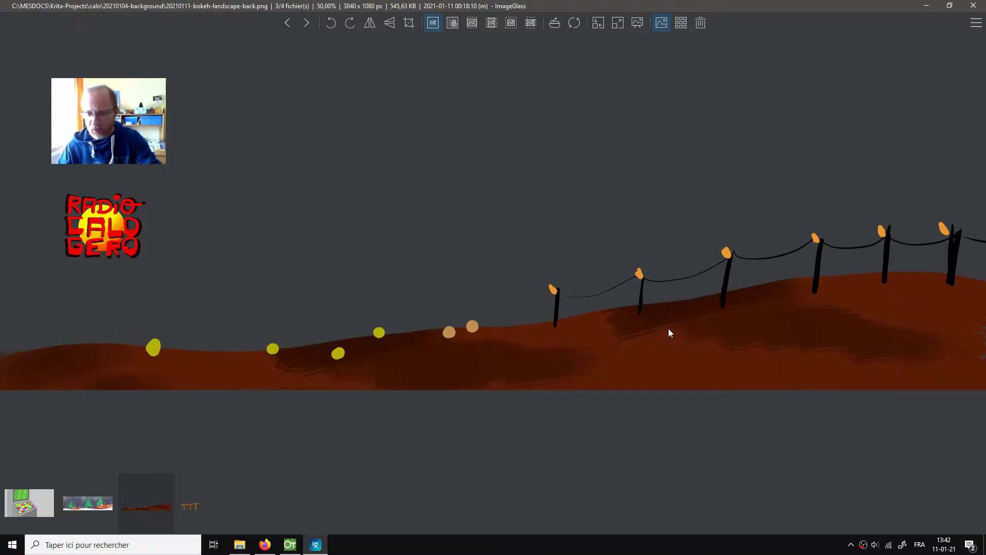
{"action": "left_click", "coordinate": [239, 545]}
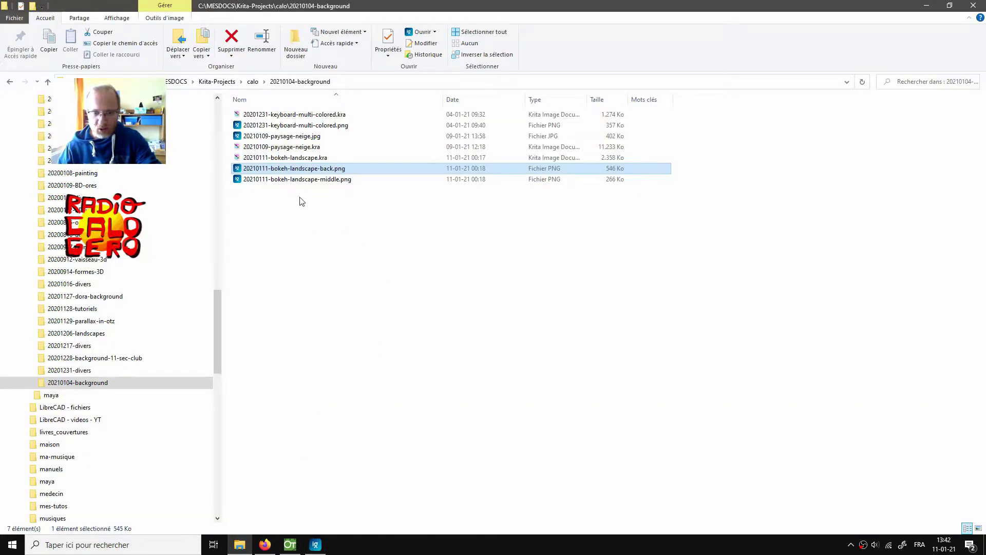
{"action": "double_click", "coordinate": [301, 179]}
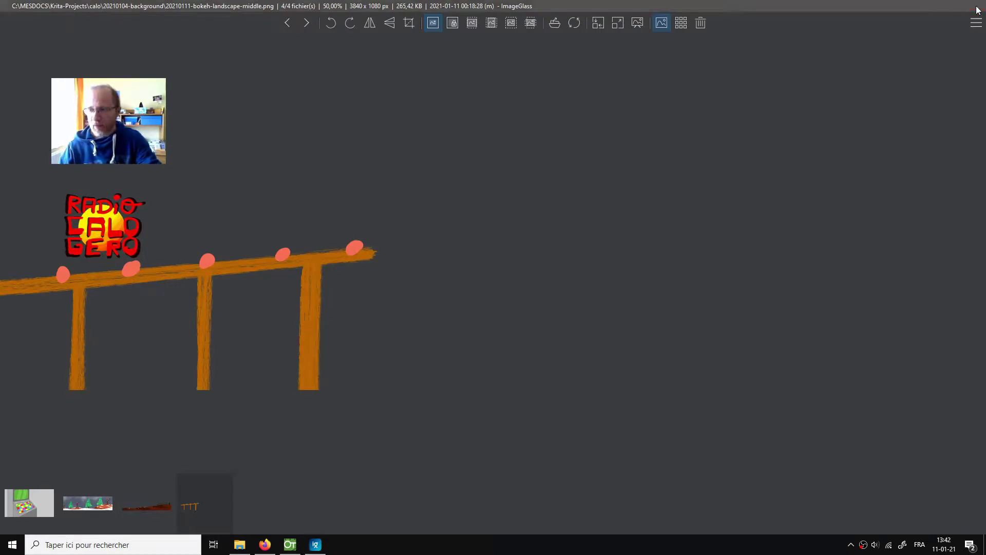
{"action": "key", "text": "Escape"}
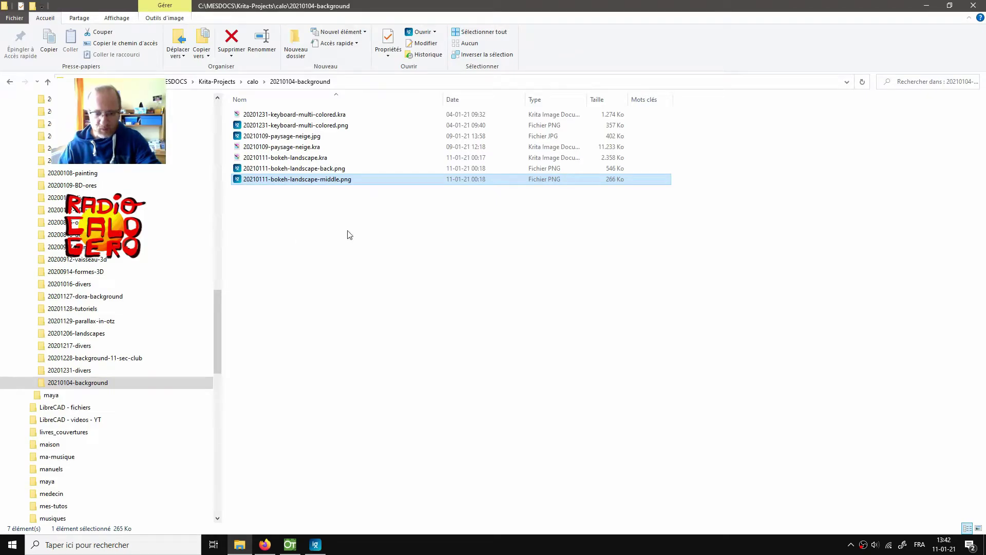
{"action": "left_click", "coordinate": [297, 543]}
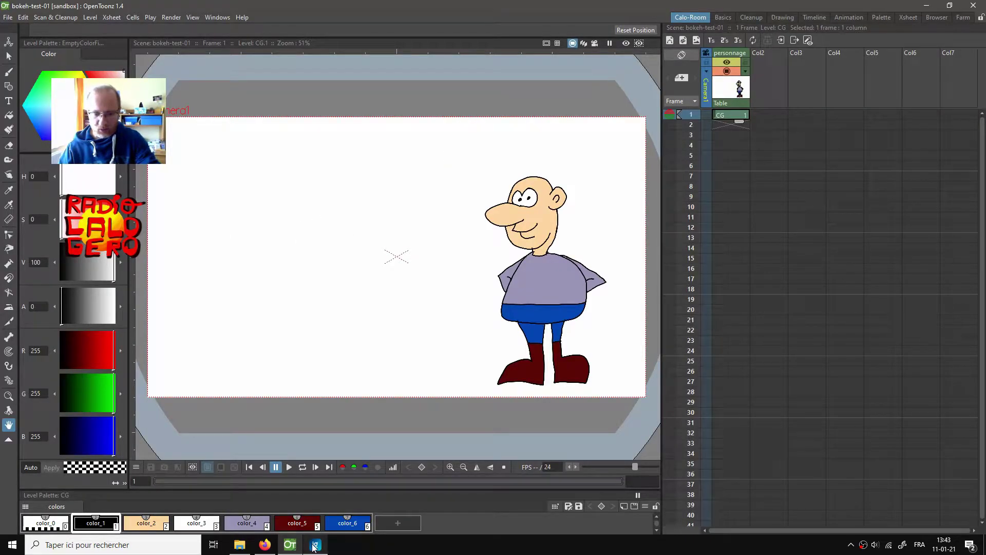
- Import 20210111-bokeh-landscape-back.png from the file explorer into frame 1 of the empty second column in OpenToonz
{"action": "left_click", "coordinate": [240, 544]}
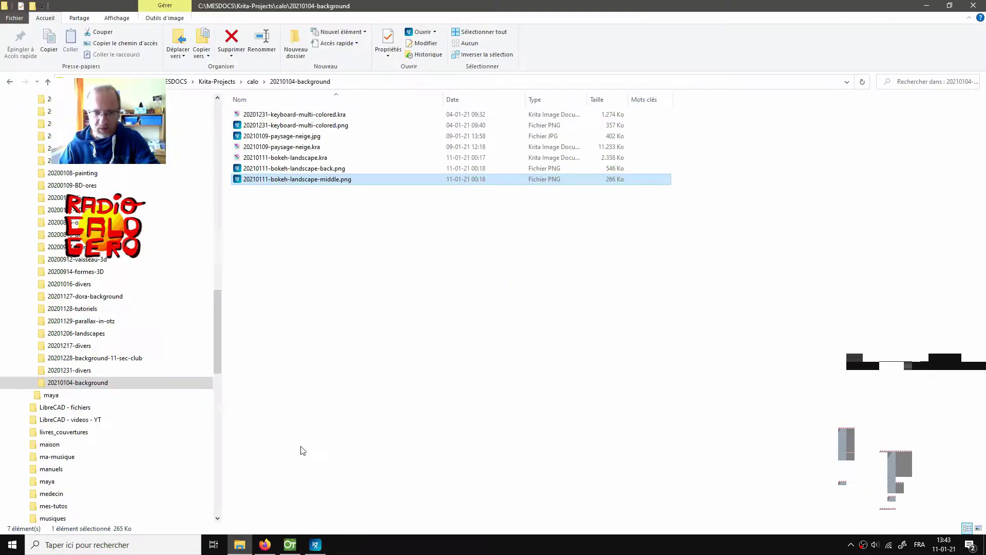
{"action": "left_click", "coordinate": [303, 170]}
{"action": "left_click_drag", "start_coordinate": [303, 171], "coordinate": [769, 118]}
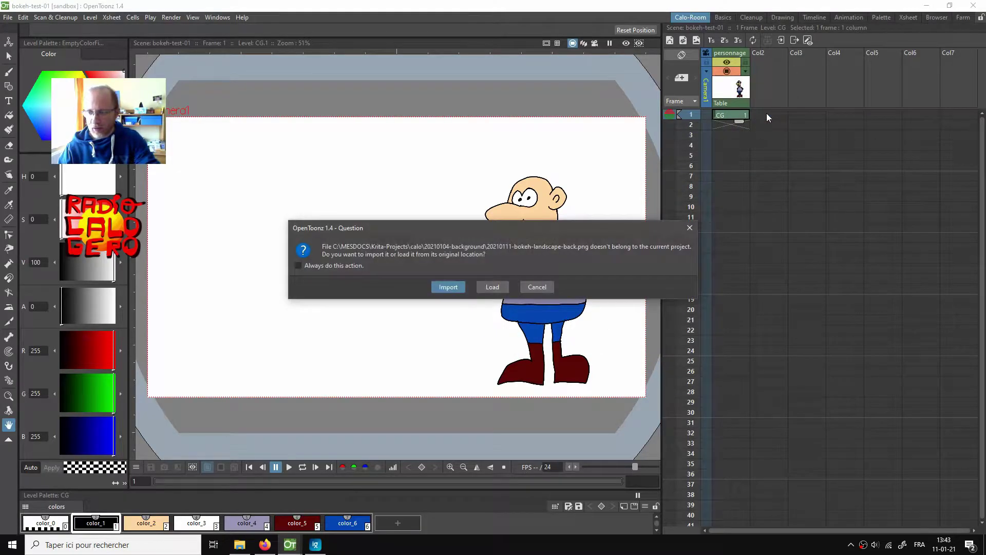
{"action": "left_click", "coordinate": [441, 287]}
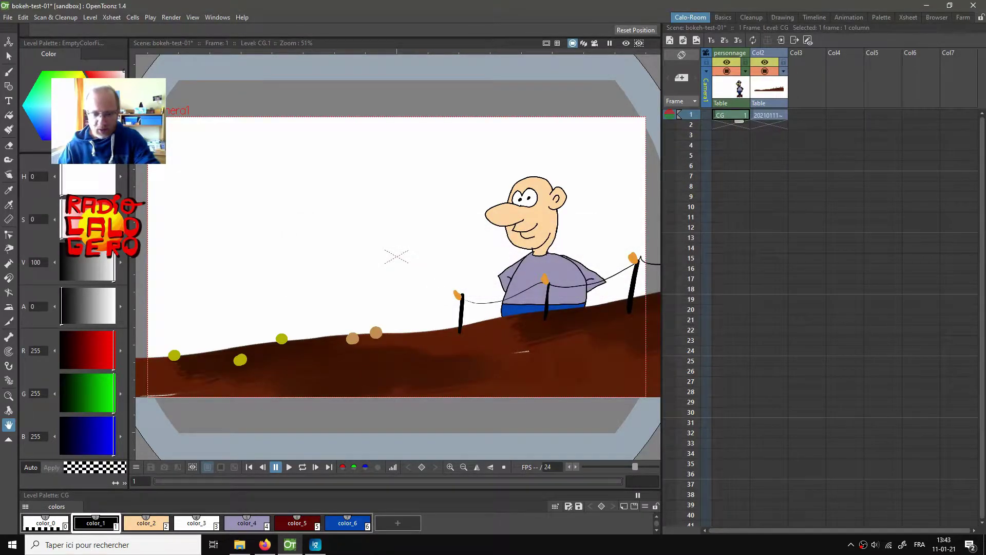
- Import 20210111-bokeh-landscape-middle.png from the file explorer into frame 1 of the empty third column in OpenToonz
{"action": "left_click", "coordinate": [248, 544]}
{"action": "left_click", "coordinate": [287, 179]}
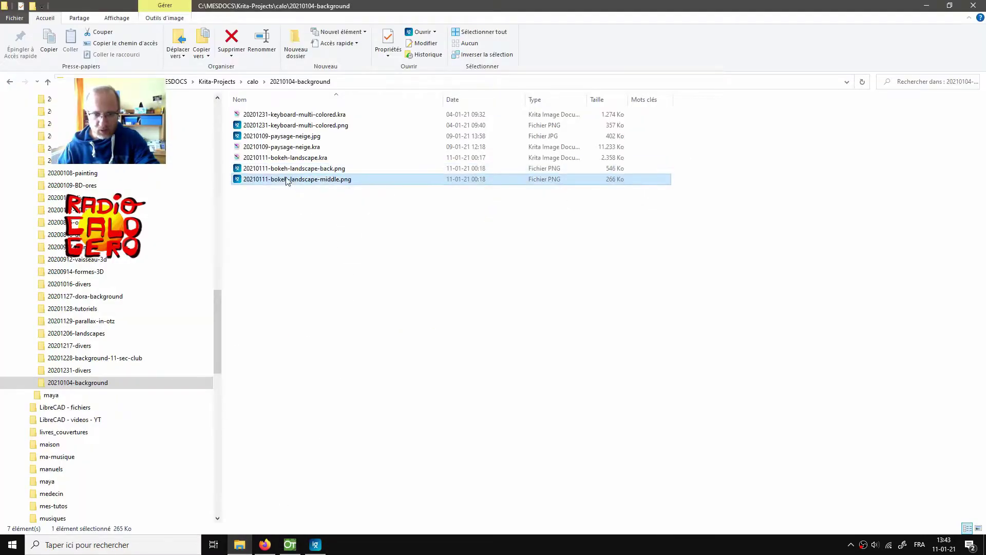
{"action": "left_click_drag", "start_coordinate": [291, 182], "coordinate": [797, 116]}
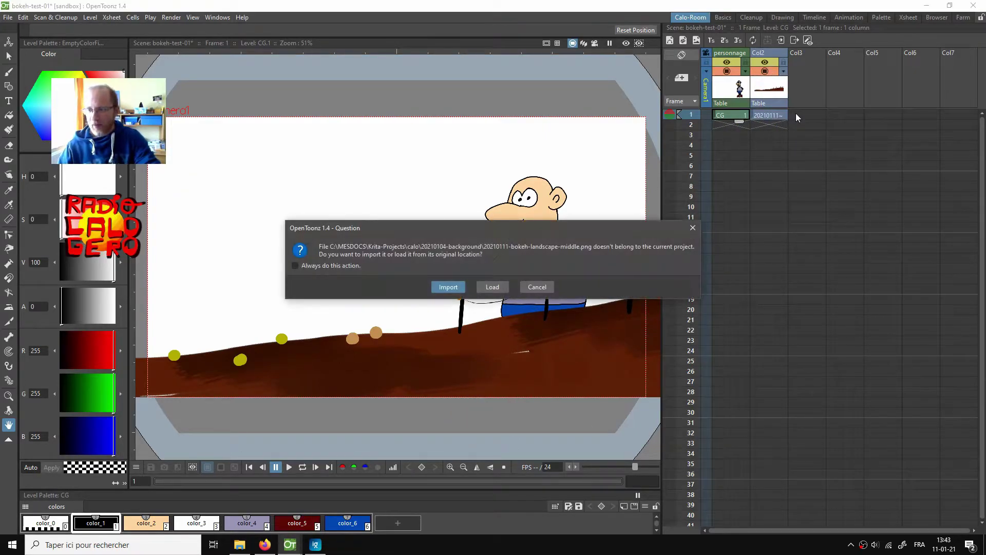
{"action": "left_click", "coordinate": [454, 285]}
- Reorder the columns so the back landscape comes first, the middle landscape second and the character third
{"action": "left_click_drag", "start_coordinate": [765, 50], "coordinate": [737, 51]}
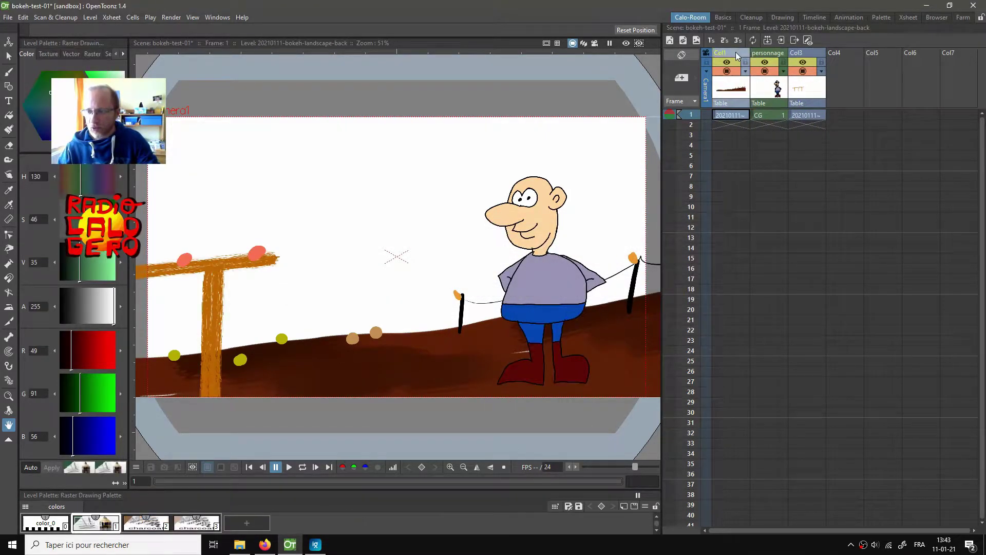
{"action": "left_click", "coordinate": [803, 53]}
{"action": "left_click_drag", "start_coordinate": [804, 53], "coordinate": [771, 55]}
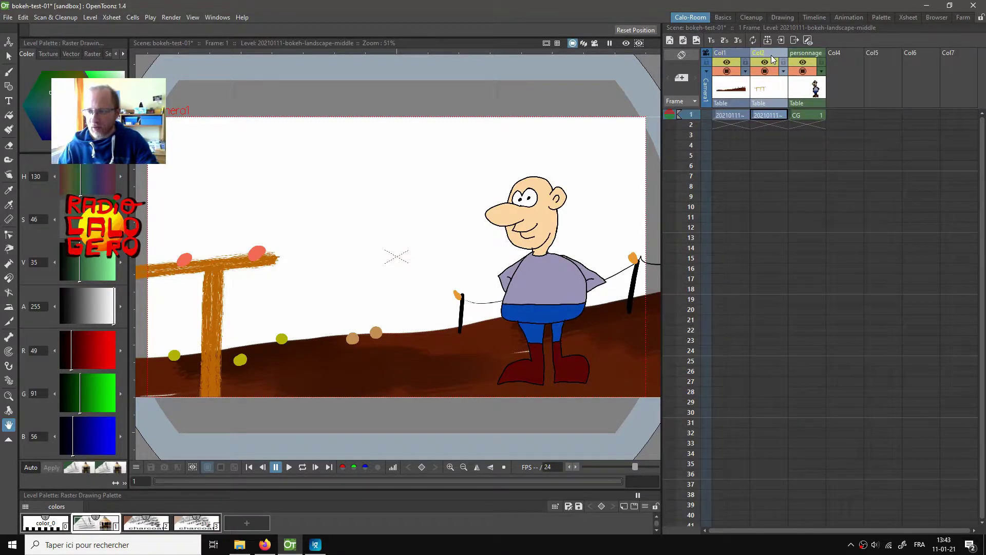
- Rename the back landscape column fond
{"action": "double_click", "coordinate": [719, 54]}
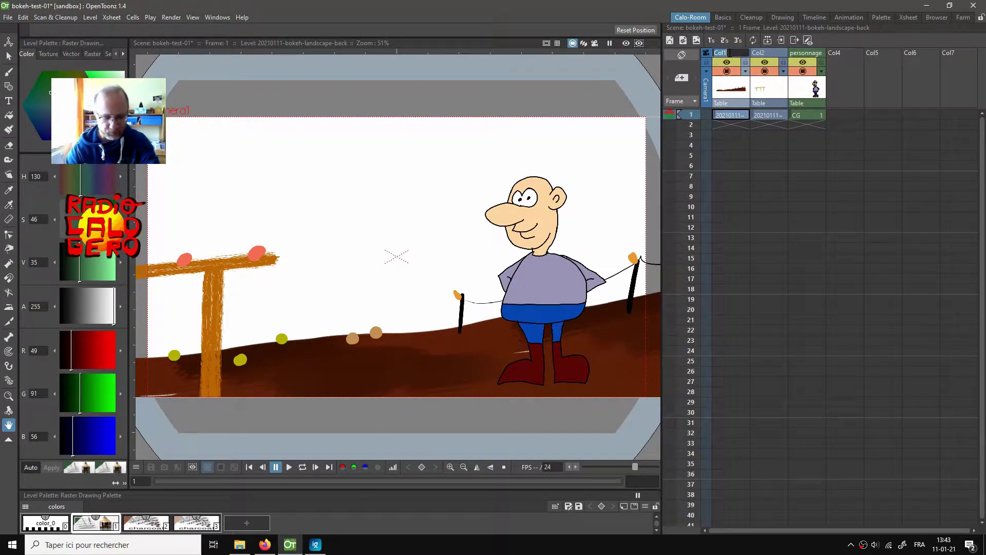
{"action": "type", "text": "f"}
{"action": "key", "text": "Return"}
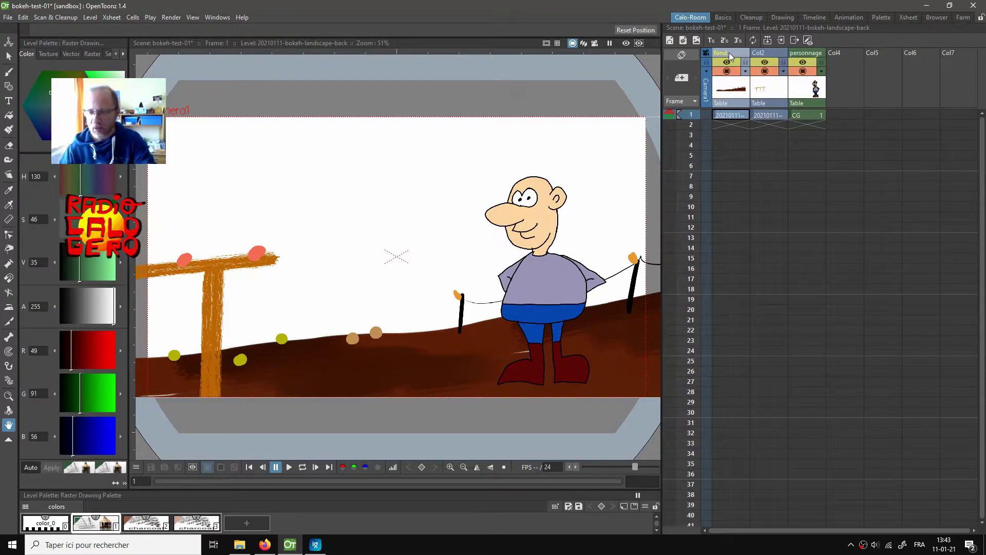
- Rename the column holding the wooden fence image middle
{"action": "double_click", "coordinate": [771, 50]}
{"action": "type", "text": "middle"}
{"action": "key", "text": "Return"}
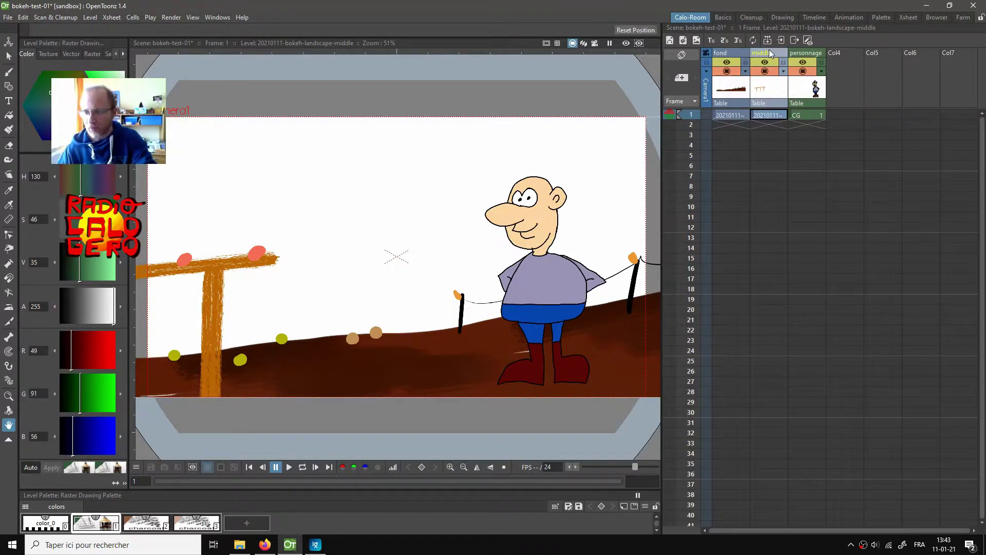
- Rename the column holding the wooden fence image milieu
{"action": "double_click", "coordinate": [771, 53]}
{"action": "type", "text": "milieu"}
{"action": "key", "text": "Return"}
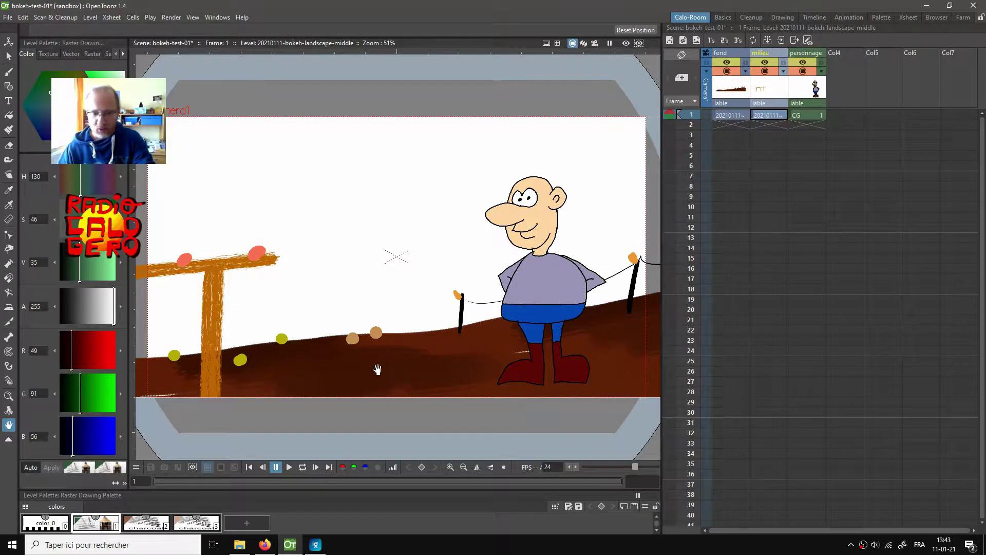
- Shift the fond column horizontally with the Animate tool to an X position of about -501 px at frame 1
{"action": "scroll", "coordinate": [758, 153], "scroll_direction": "down", "scroll_amount": 5}
{"action": "scroll", "coordinate": [526, 264], "scroll_direction": "down", "scroll_amount": 2}
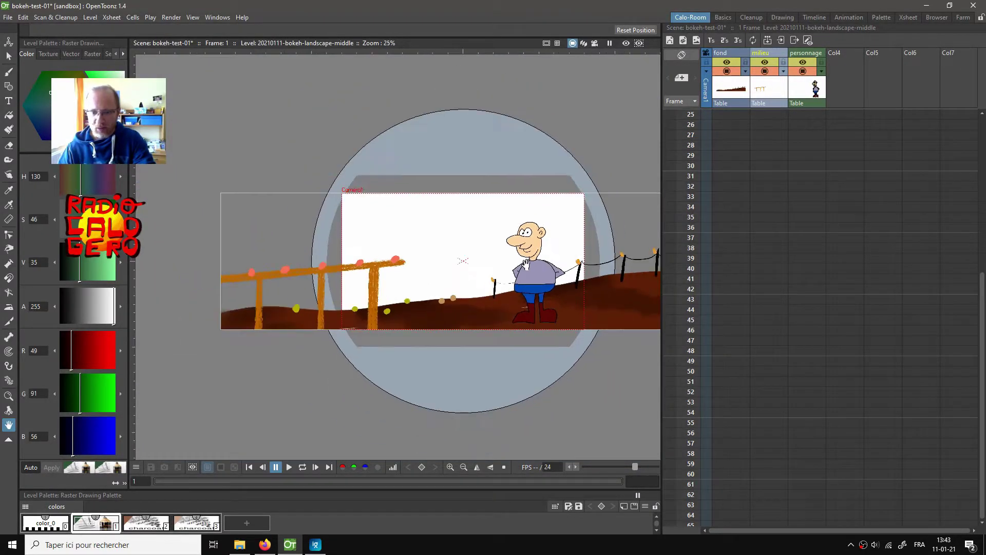
{"action": "scroll", "coordinate": [747, 146], "scroll_direction": "up", "scroll_amount": 5}
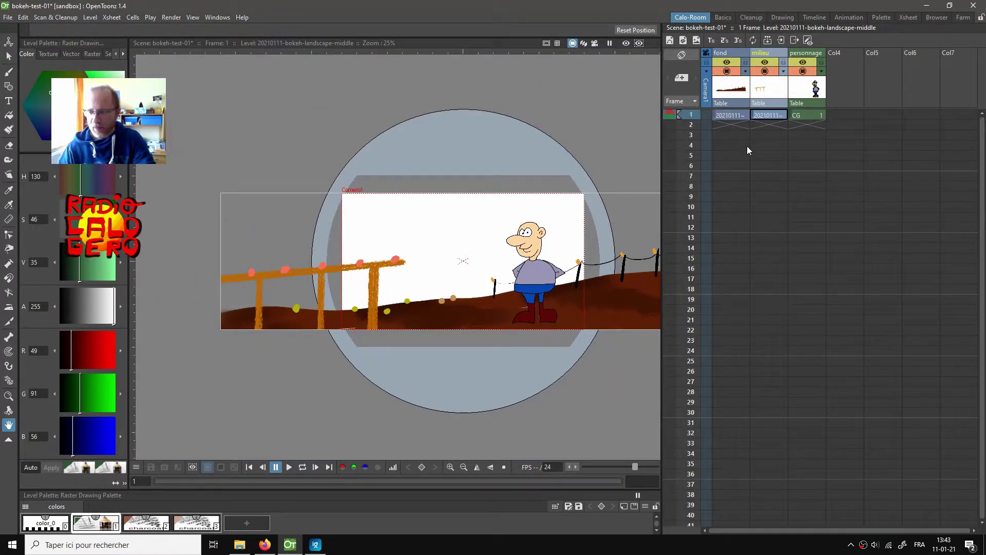
{"action": "left_click", "coordinate": [730, 115]}
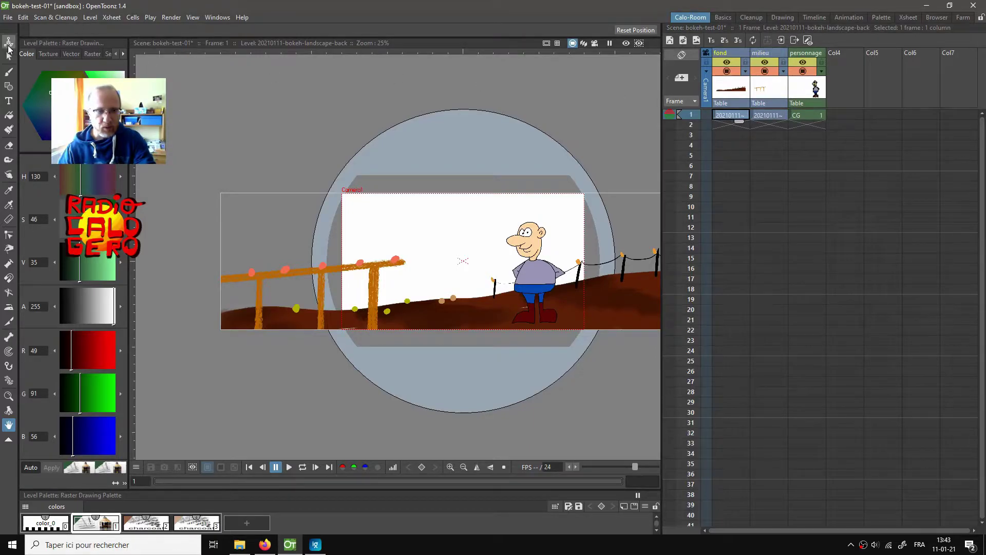
{"action": "left_click", "coordinate": [8, 43]}
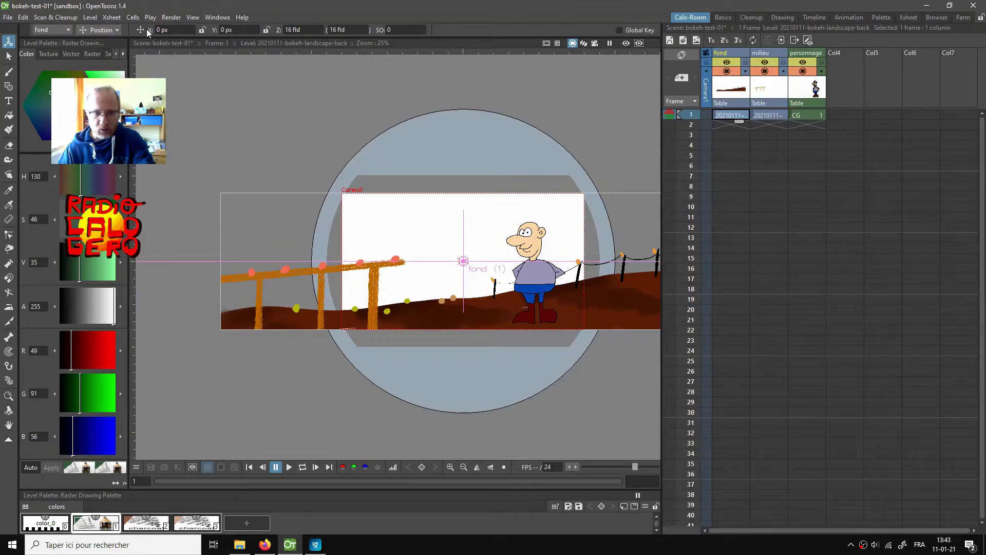
{"action": "left_click_drag", "start_coordinate": [150, 28], "coordinate": [36, 17]}
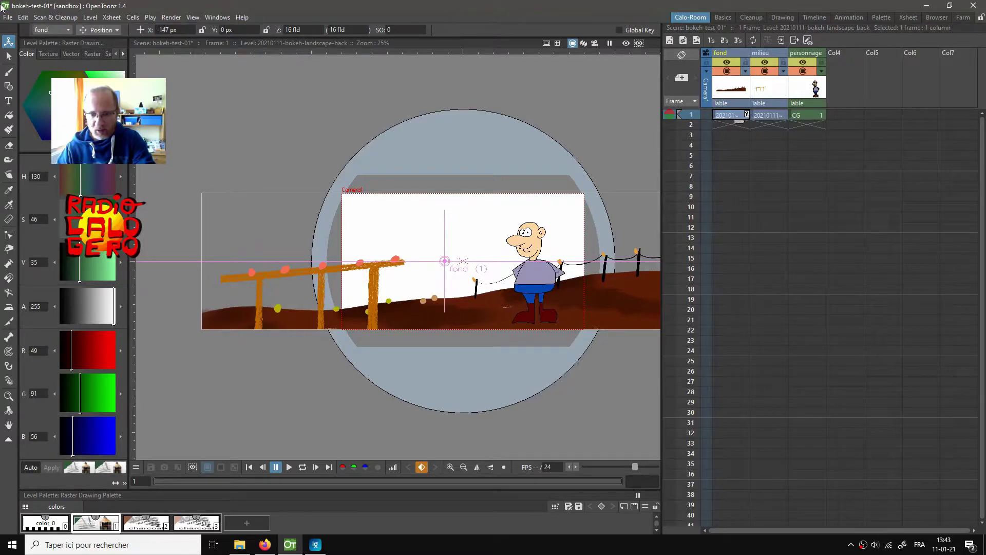
{"action": "left_click_drag", "start_coordinate": [150, 30], "coordinate": [4, 23]}
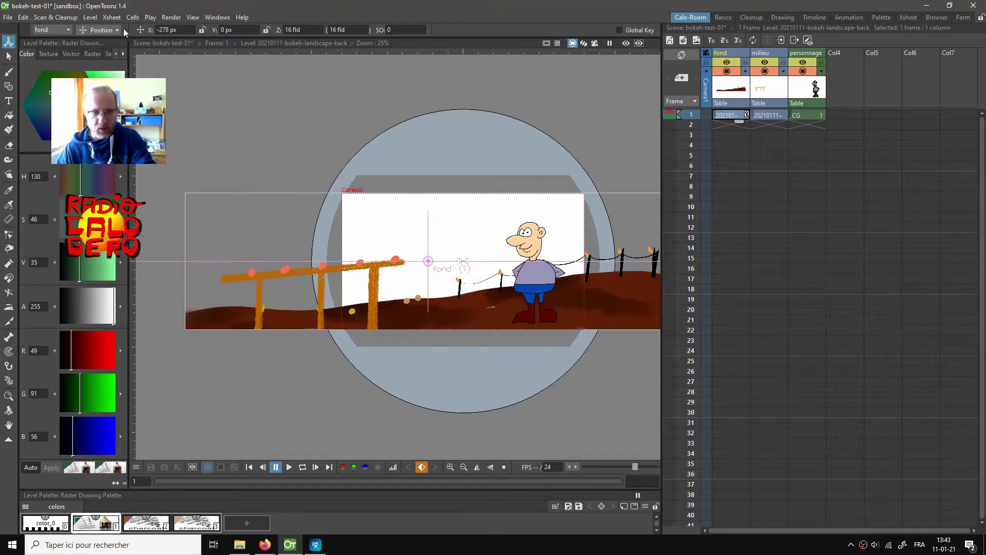
{"action": "left_click_drag", "start_coordinate": [150, 30], "coordinate": [63, 42]}
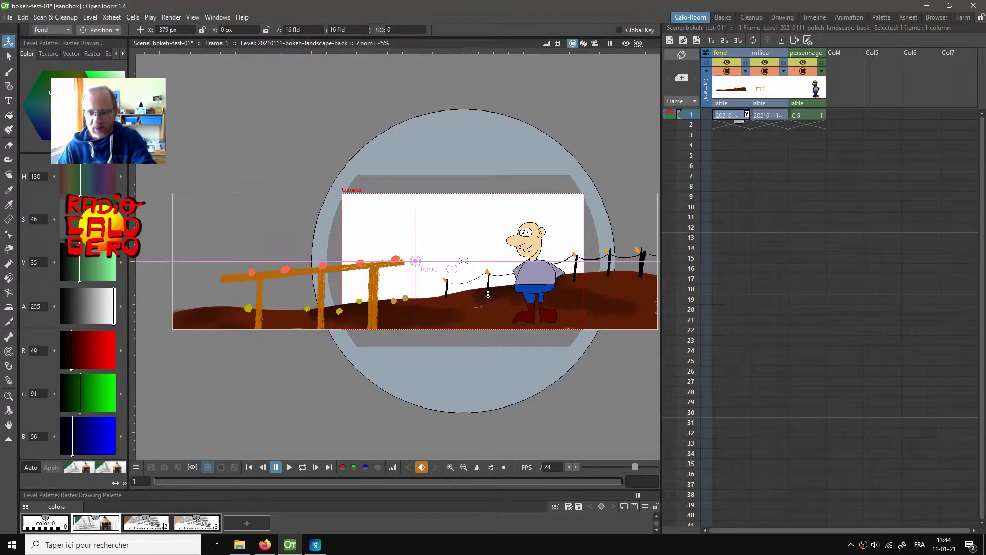
{"action": "left_click_drag", "start_coordinate": [149, 29], "coordinate": [11, 40]}
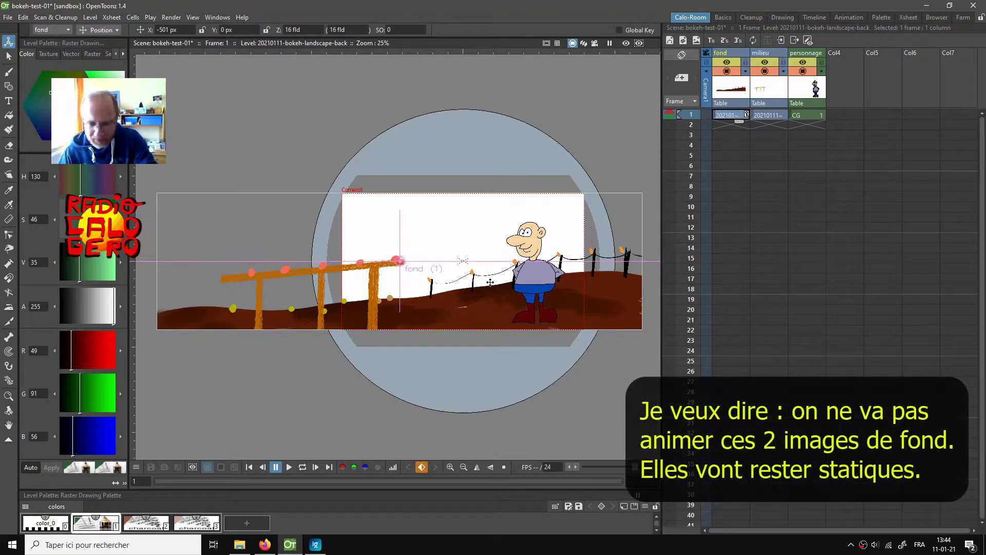
- Shift the milieu column horizontally to an X position of about 544 px at frame 1
{"action": "left_click", "coordinate": [764, 116]}
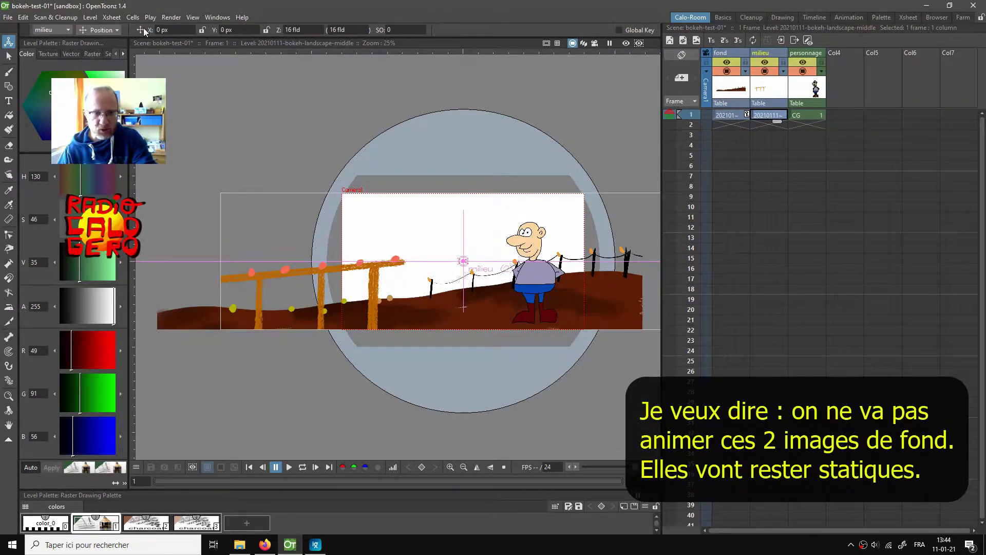
{"action": "left_click_drag", "start_coordinate": [149, 31], "coordinate": [400, 45]}
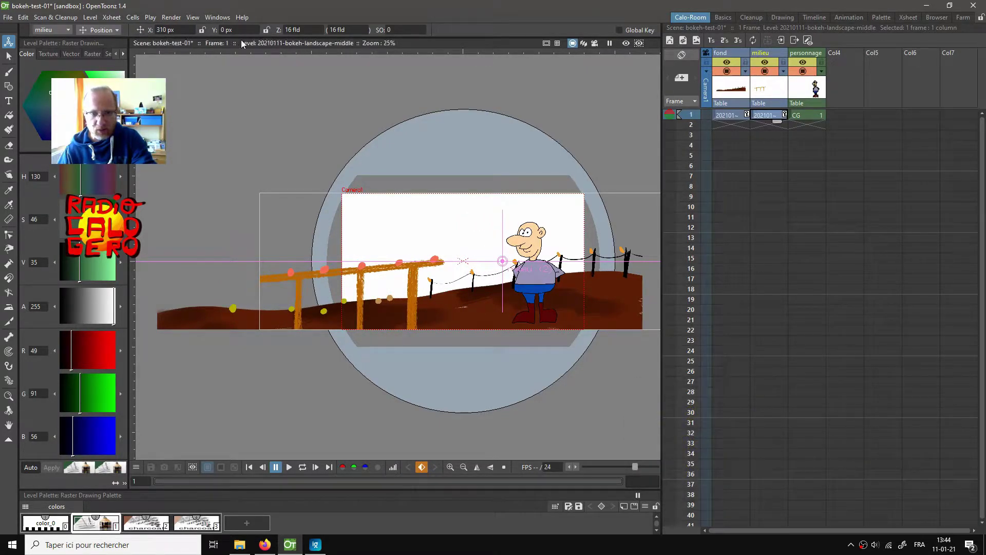
{"action": "left_click_drag", "start_coordinate": [149, 30], "coordinate": [411, 83]}
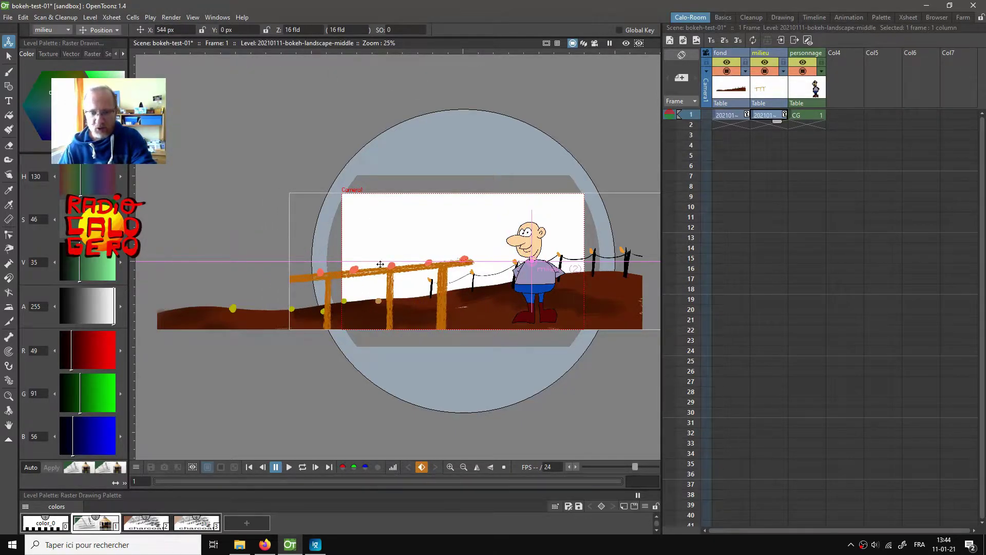
- Make the scene's camera background fully opaque by setting its alpha to 255 in Scene Settings
{"action": "left_click", "coordinate": [817, 117]}
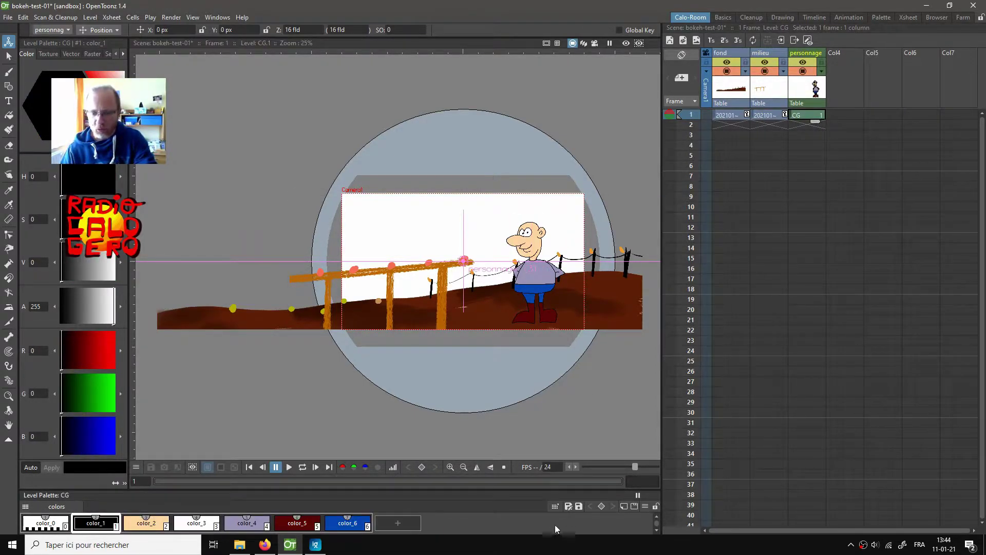
{"action": "scroll", "coordinate": [526, 265], "scroll_direction": "up", "scroll_amount": 2}
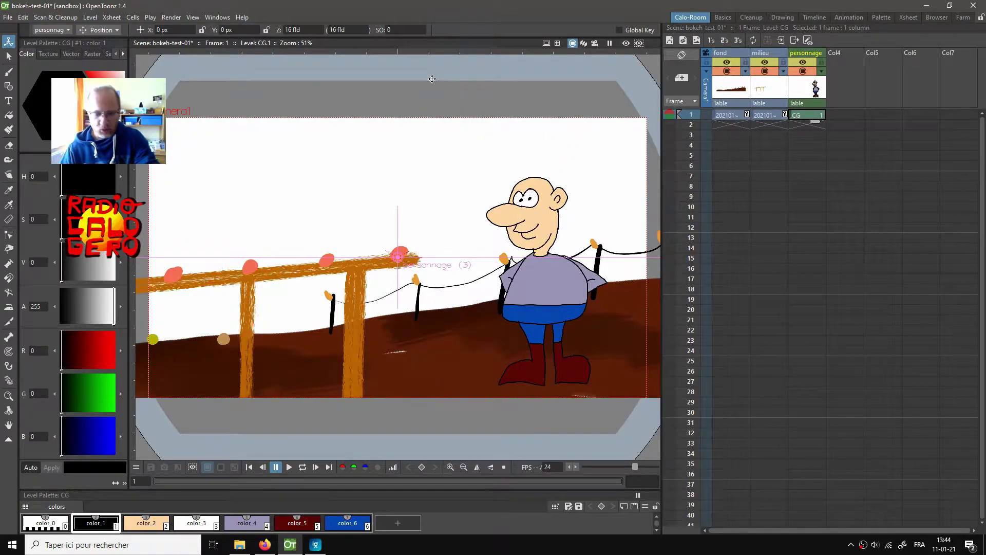
{"action": "key", "text": "space"}
{"action": "left_click", "coordinate": [118, 18]}
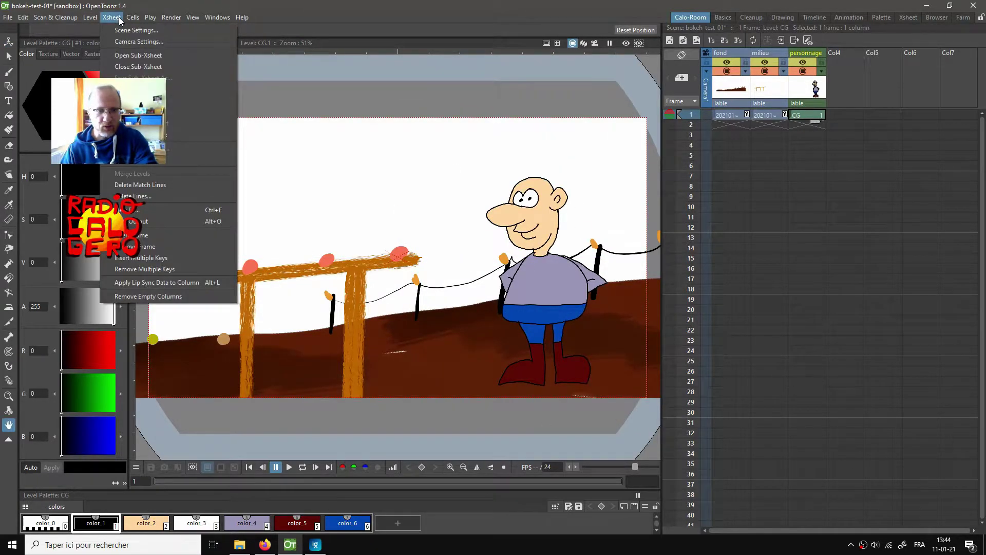
{"action": "left_click", "coordinate": [123, 33]}
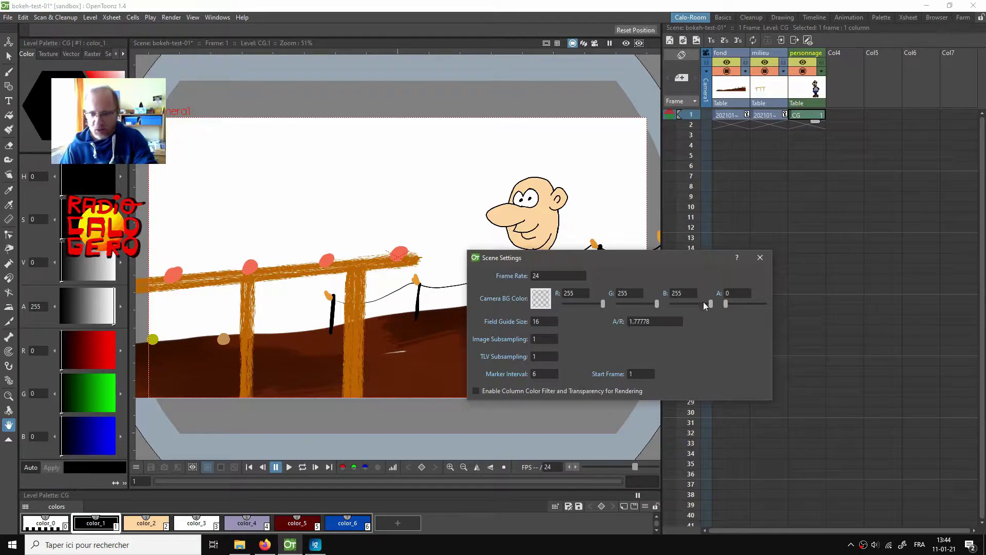
{"action": "left_click_drag", "start_coordinate": [721, 304], "coordinate": [779, 309]}
- Set the camera background color to dark blue, R 10, G 41, B 76, and save the scene
{"action": "left_click", "coordinate": [541, 298]}
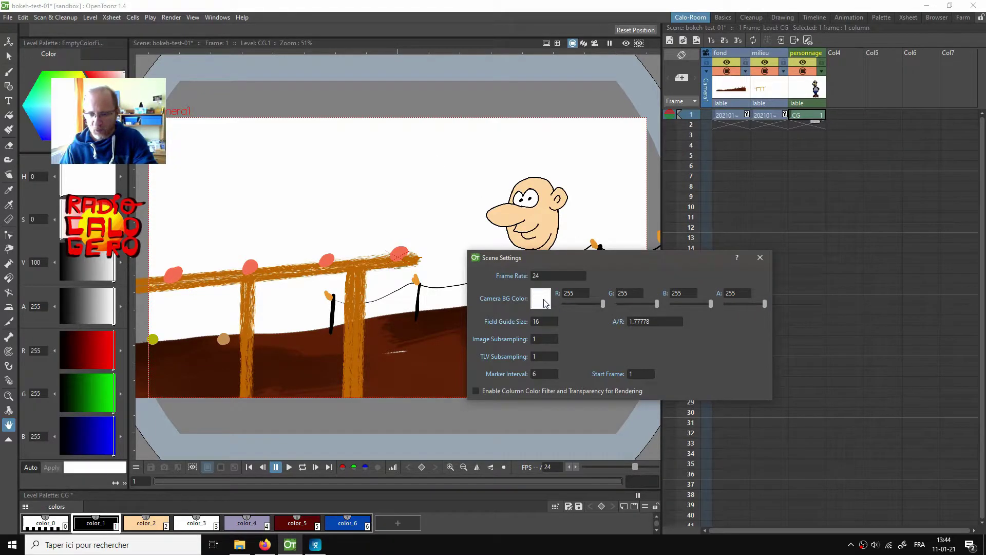
{"action": "left_click_drag", "start_coordinate": [734, 206], "coordinate": [706, 237]}
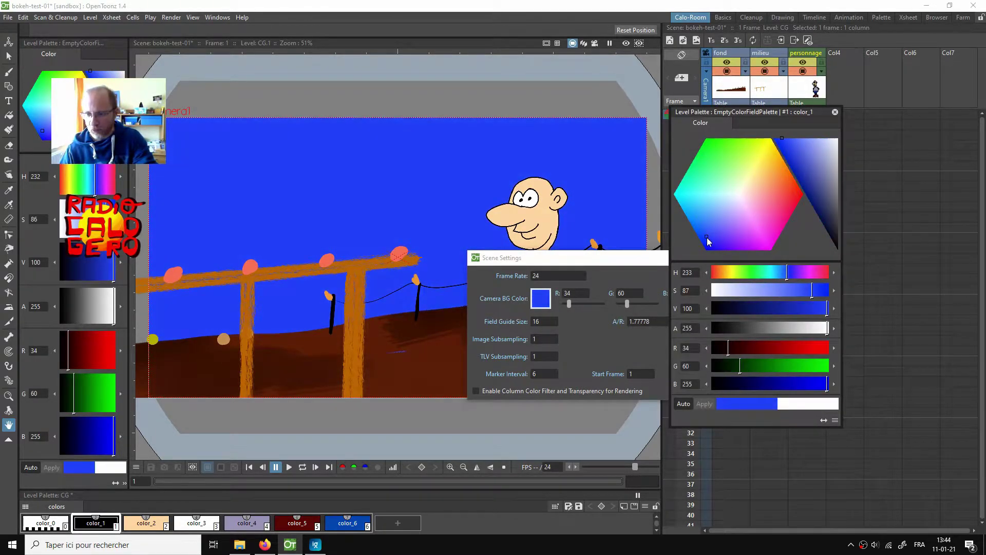
{"action": "left_click_drag", "start_coordinate": [816, 210], "coordinate": [773, 227]}
{"action": "left_click", "coordinate": [711, 235]}
{"action": "mouse_move", "coordinate": [711, 236]}
{"action": "left_mouse_down"}
{"action": "mouse_move", "coordinate": [695, 208]}
{"action": "mouse_move", "coordinate": [706, 226]}
{"action": "mouse_move", "coordinate": [699, 220]}
{"action": "left_mouse_up"}
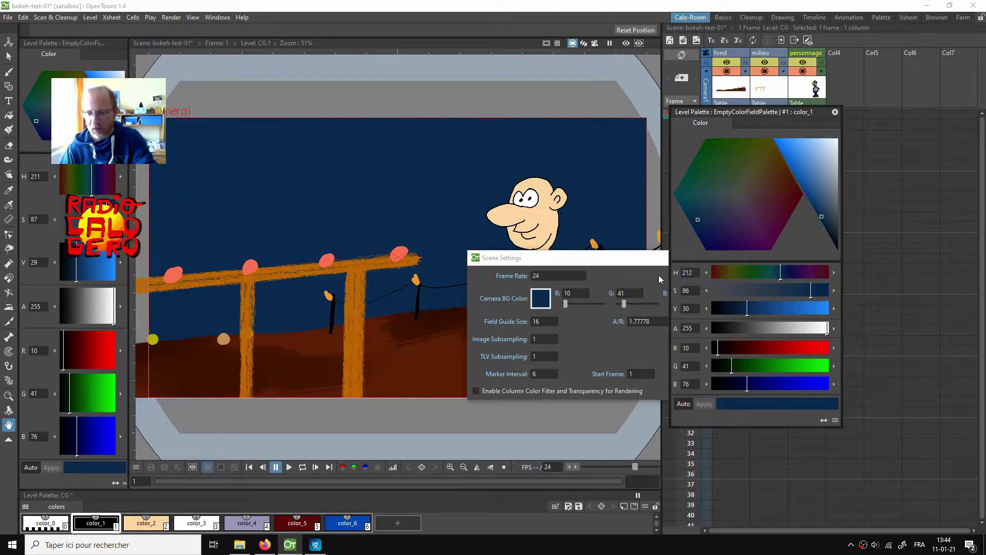
{"action": "left_click", "coordinate": [835, 112]}
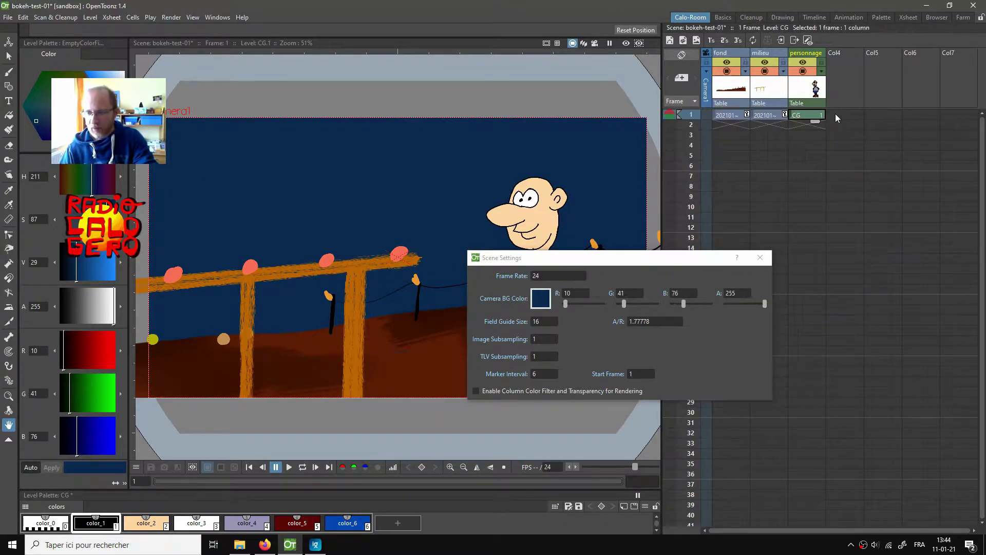
{"action": "left_click", "coordinate": [760, 257]}
{"action": "left_click", "coordinate": [800, 116]}
{"action": "key", "text": "ctrl+s"}
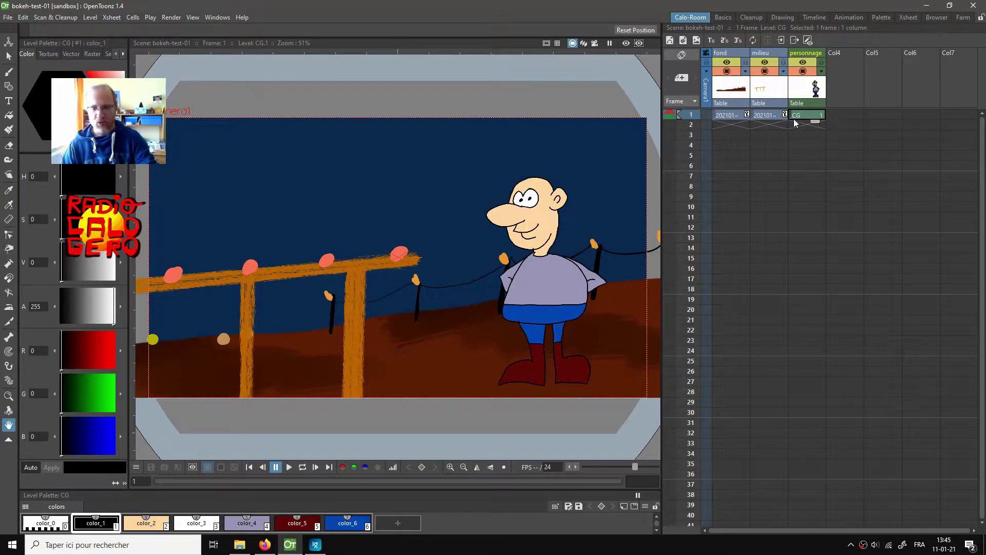
- Create a new Toonz Vector Level named BE at frame 1 of the empty Col4 column
{"action": "left_click", "coordinate": [849, 117]}
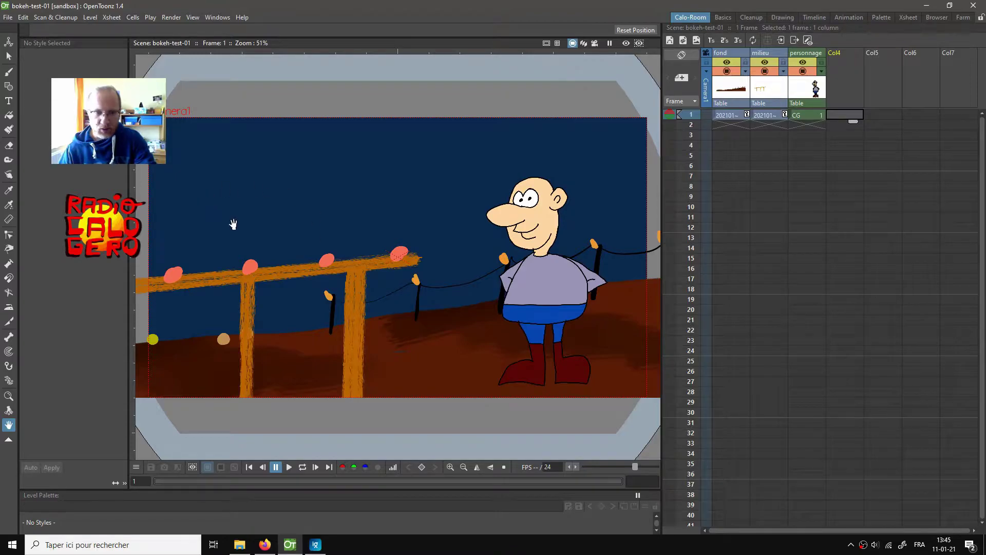
{"action": "left_click", "coordinate": [670, 42]}
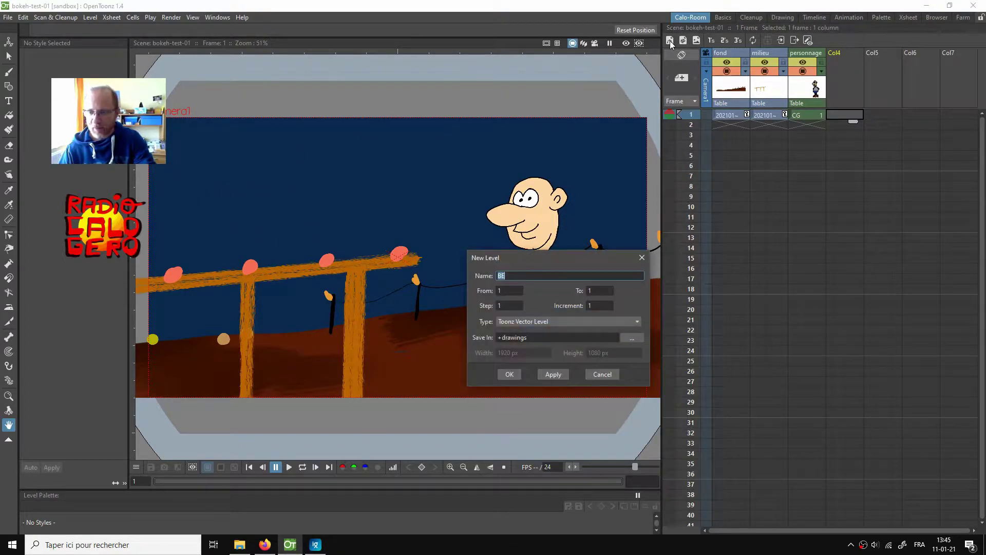
{"action": "left_click", "coordinate": [514, 371]}
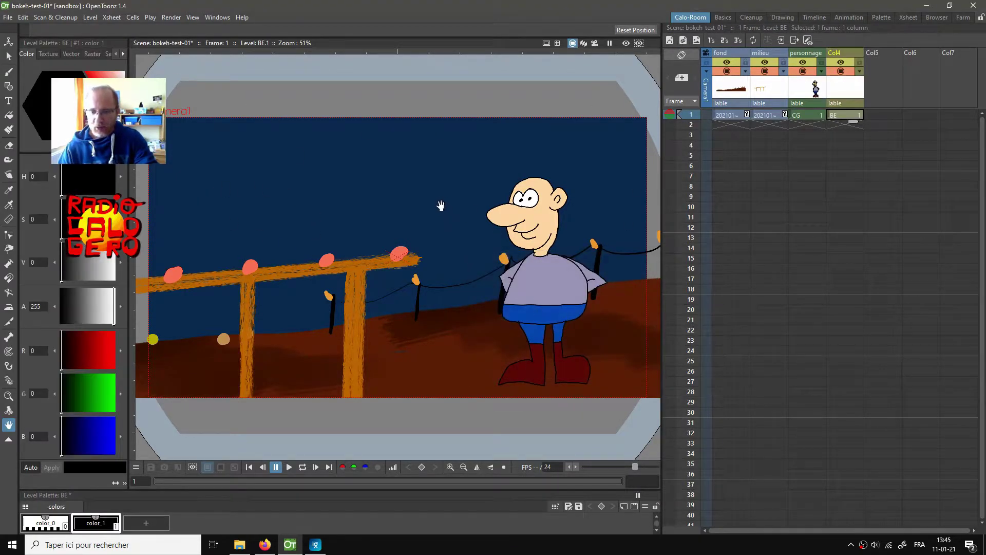
- Draw a closed heart outline with the Geometric tool's MultiArc shape in the sky between the fence and the character
{"action": "left_click", "coordinate": [8, 86]}
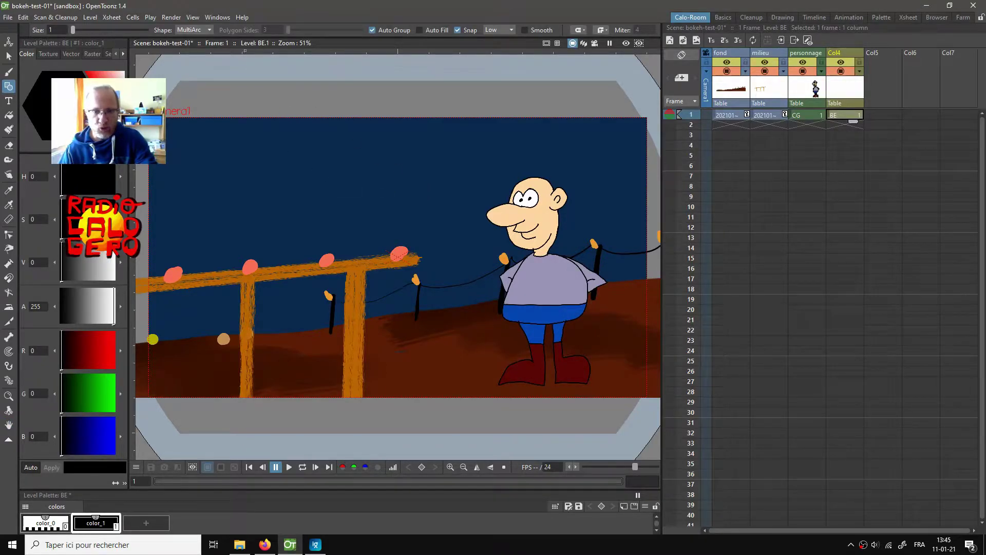
{"action": "left_click", "coordinate": [201, 31]}
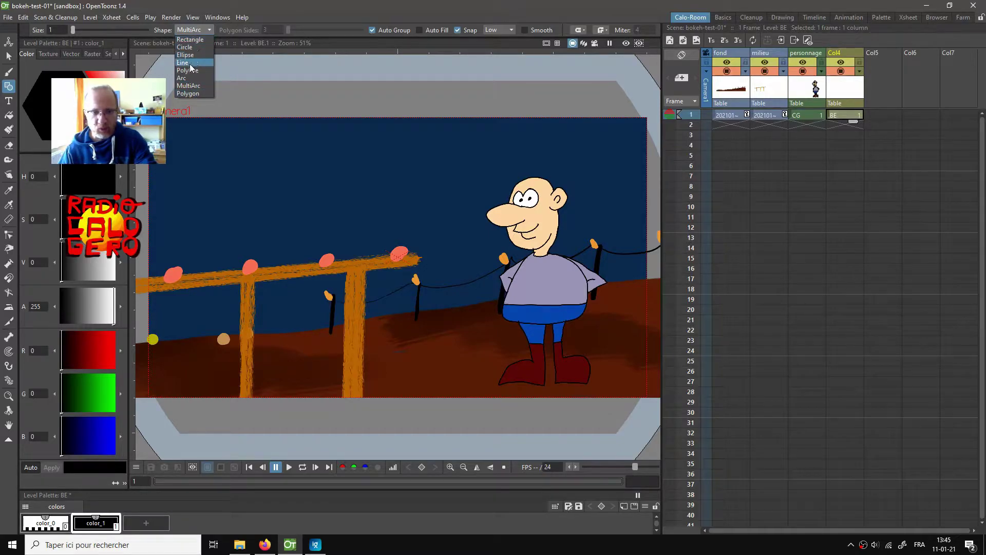
{"action": "left_click", "coordinate": [189, 85]}
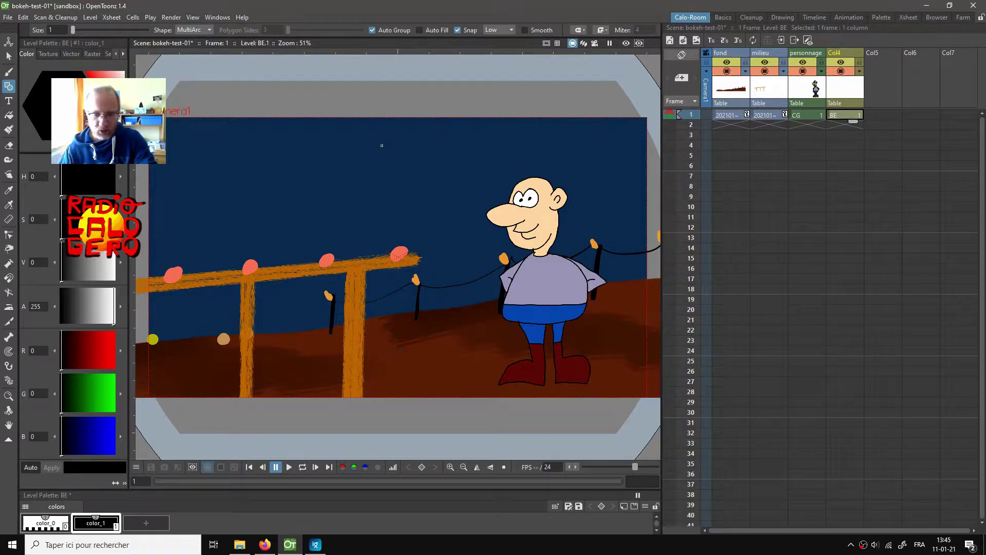
{"action": "left_click", "coordinate": [356, 175]}
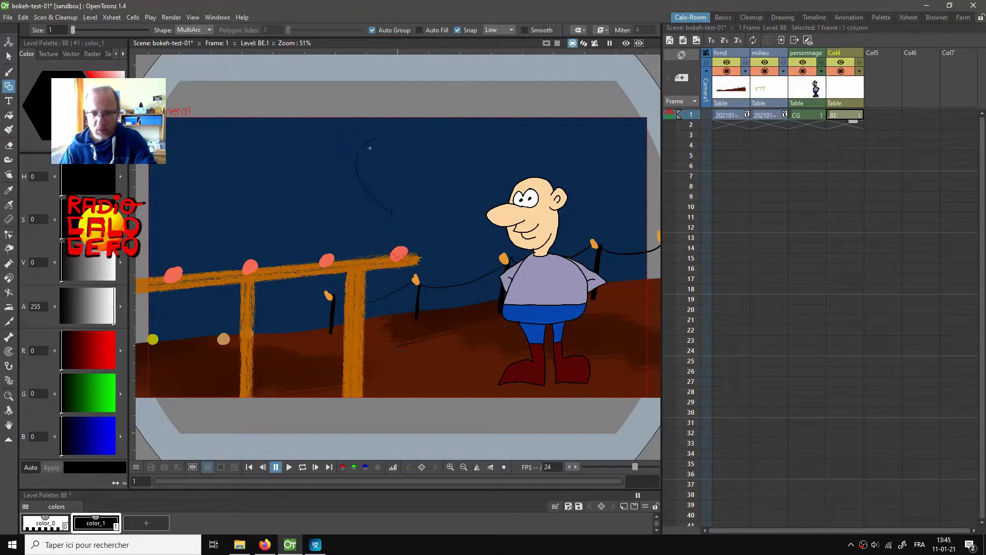
{"action": "left_click", "coordinate": [404, 138]}
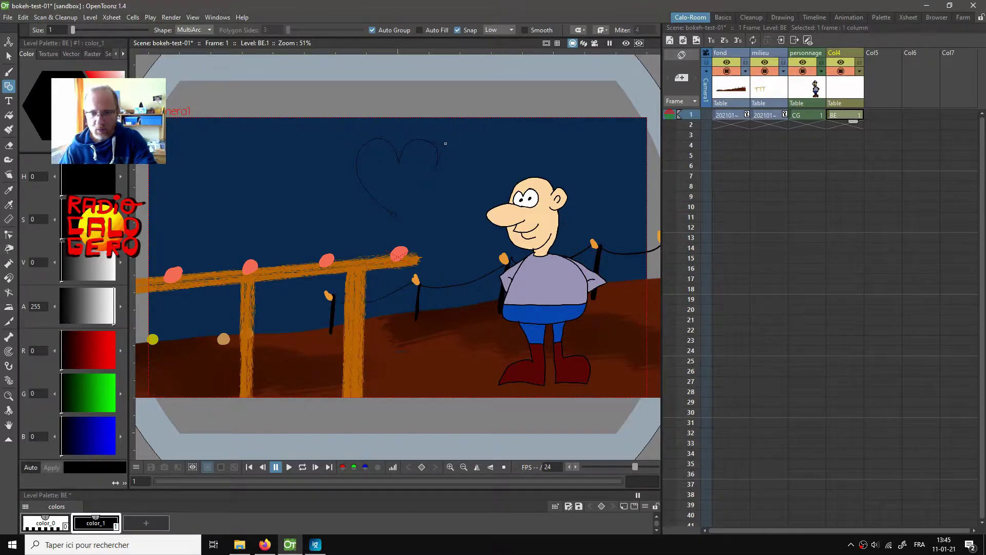
{"action": "left_click", "coordinate": [420, 204]}
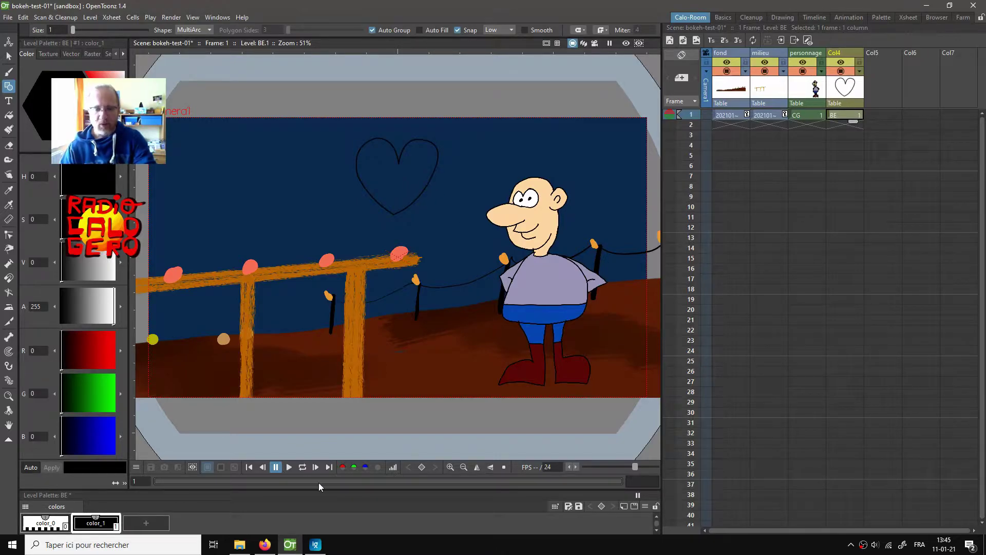
- Change the BE level's color_1 to white and fill the heart with it
{"action": "left_click_drag", "start_coordinate": [114, 86], "coordinate": [129, 67]}
{"action": "key", "text": "f"}
{"action": "left_click", "coordinate": [413, 167]}
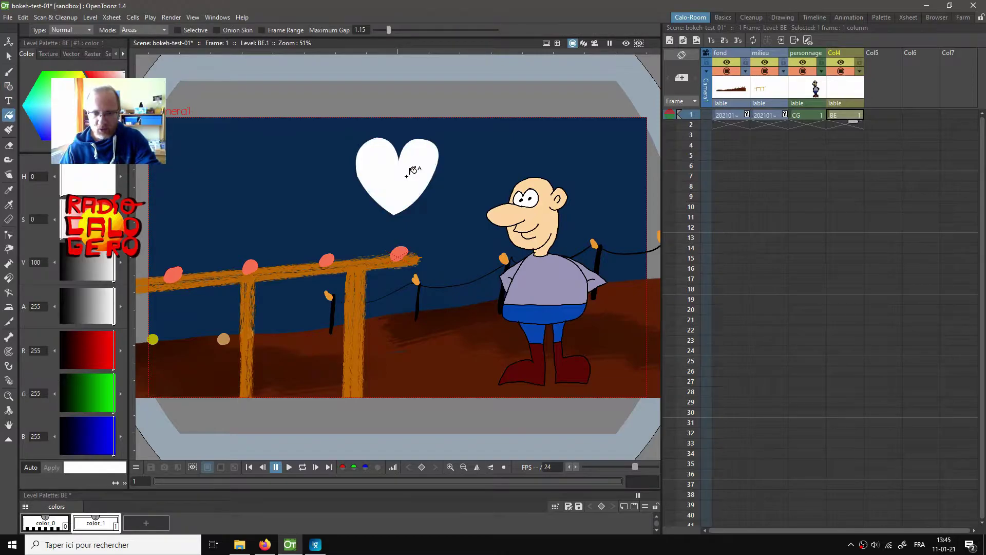
- Rename the column holding the heart drawing forme
{"action": "double_click", "coordinate": [839, 53]}
{"action": "type", "text": "forme"}
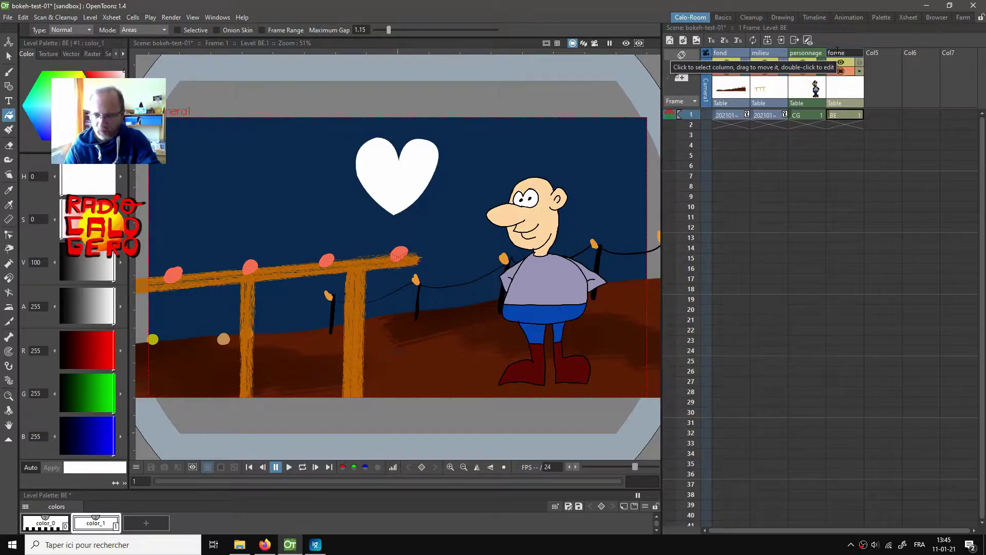
{"action": "key", "text": "Return"}
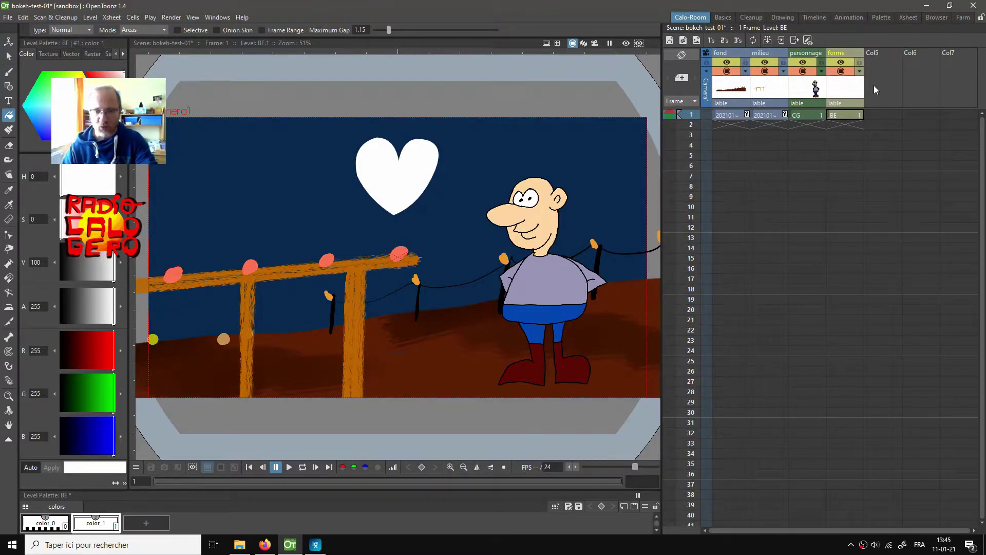
- In the Animation room's FX Schematic, align the personnage node with the other column nodes and bring XSheet and Output closer
{"action": "left_click", "coordinate": [854, 18]}
{"action": "scroll", "coordinate": [729, 434], "scroll_direction": "down", "scroll_amount": 5}
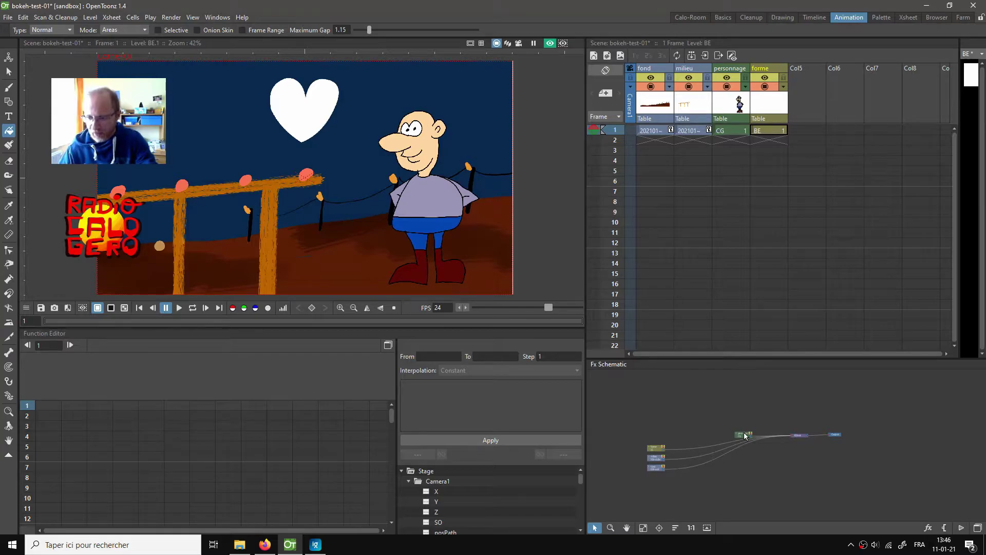
{"action": "key", "text": "a"}
{"action": "left_click_drag", "start_coordinate": [746, 436], "coordinate": [663, 426]}
{"action": "left_click_drag", "start_coordinate": [767, 410], "coordinate": [810, 452]}
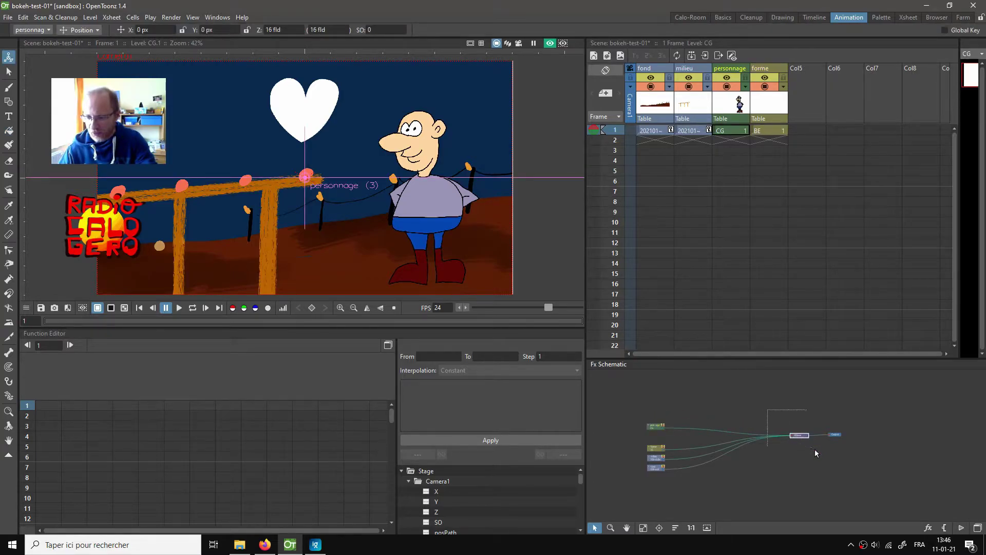
{"action": "scroll", "coordinate": [806, 447], "scroll_direction": "right", "scroll_amount": 5}
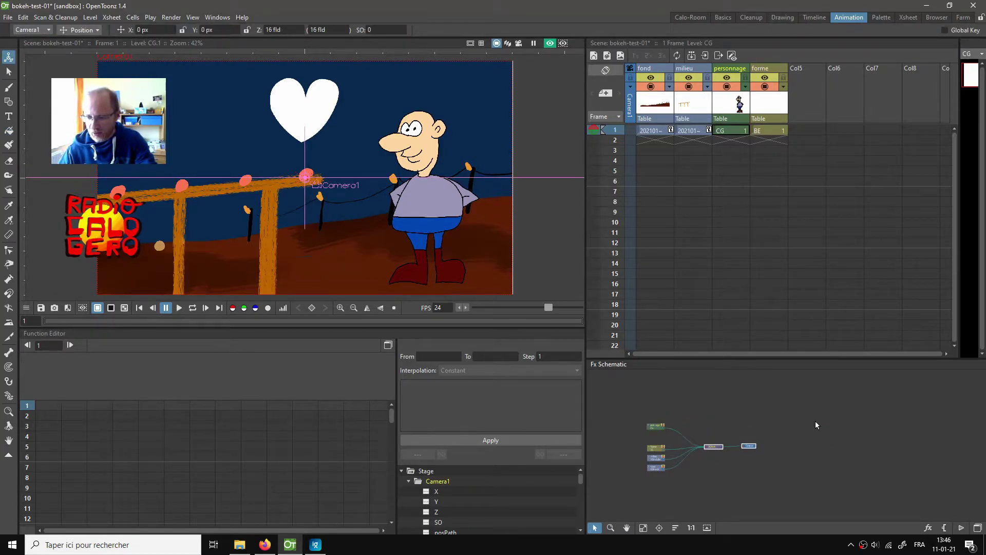
{"action": "scroll", "coordinate": [812, 427], "scroll_direction": "up", "scroll_amount": 5}
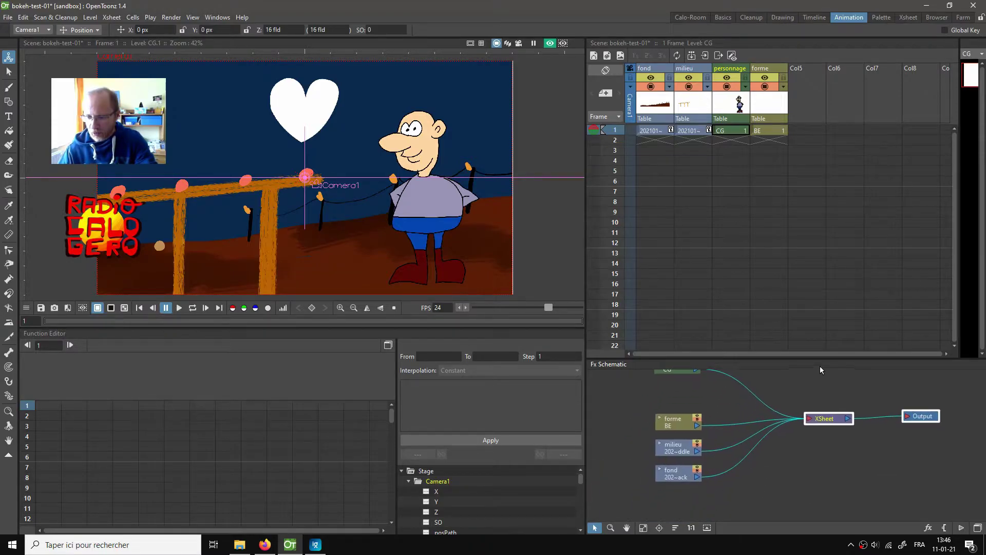
- Stack the column nodes with forme above personnage, milieu and fond, and move XSheet and Output away to make room
{"action": "scroll", "coordinate": [737, 400], "scroll_direction": "up", "scroll_amount": 2}
{"action": "left_click_drag", "start_coordinate": [679, 397], "coordinate": [679, 449]}
{"action": "left_click_drag", "start_coordinate": [680, 393], "coordinate": [681, 420]}
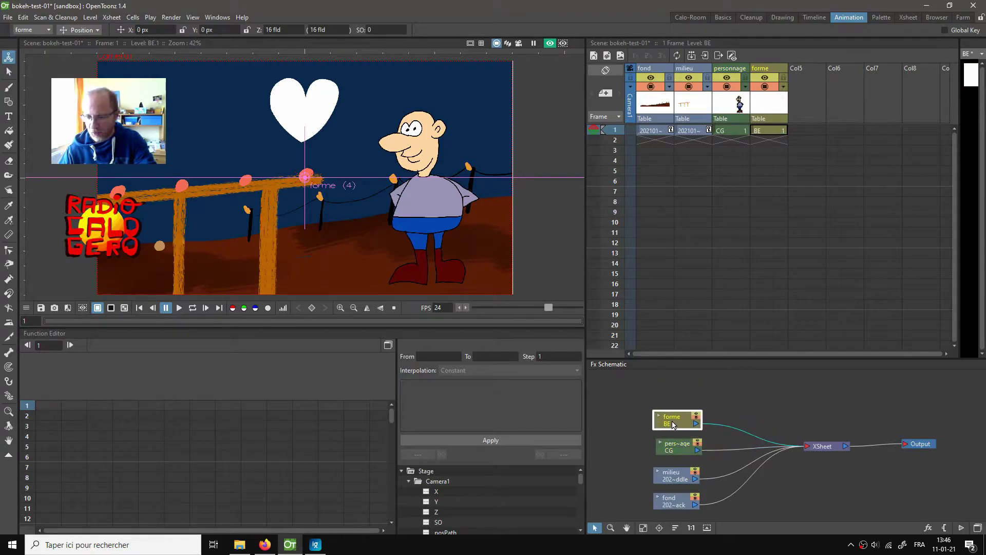
{"action": "scroll", "coordinate": [786, 437], "scroll_direction": "down", "scroll_amount": 2}
{"action": "scroll", "coordinate": [842, 450], "scroll_direction": "right", "scroll_amount": 2}
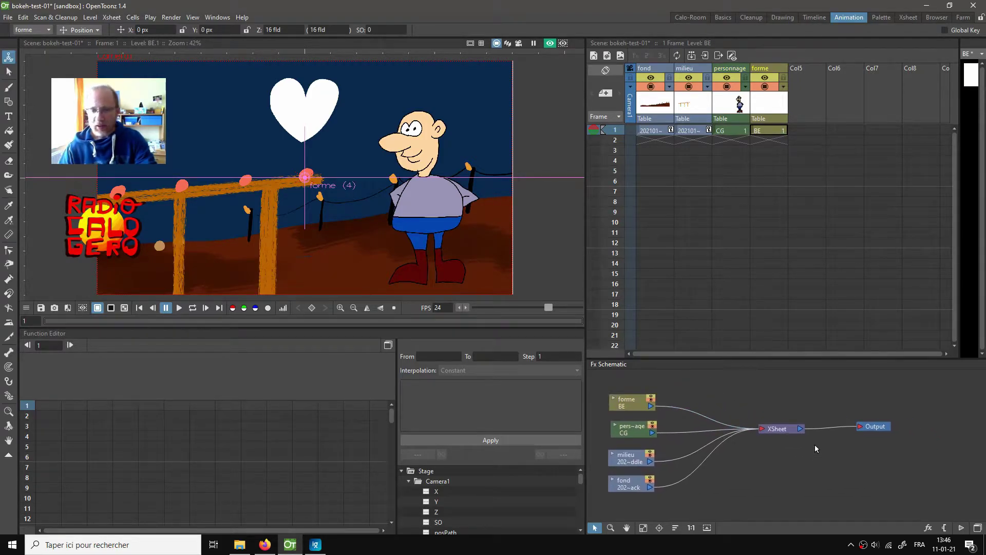
{"action": "scroll", "coordinate": [780, 390], "scroll_direction": "left", "scroll_amount": 1}
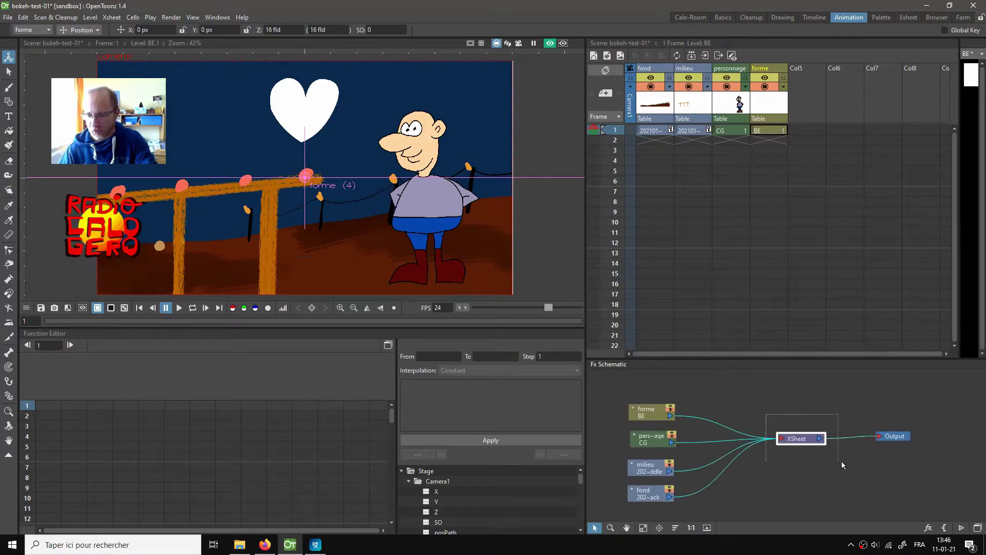
{"action": "scroll", "coordinate": [842, 447], "scroll_direction": "left", "scroll_amount": 2}
- Add a Bokeh Iwa blur effect to the FX Schematic
{"action": "right_click", "coordinate": [728, 400]}
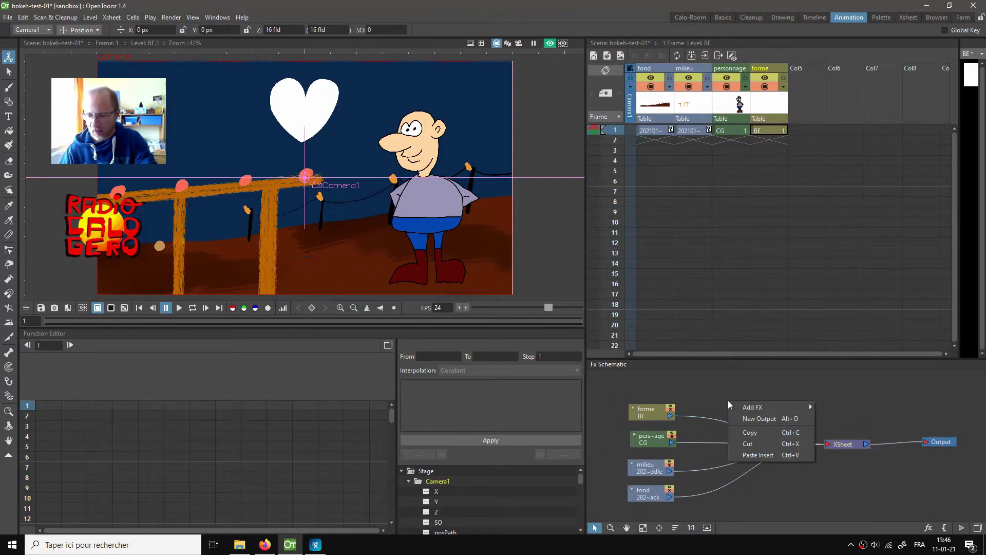
{"action": "mouse_move", "coordinate": [754, 408]}
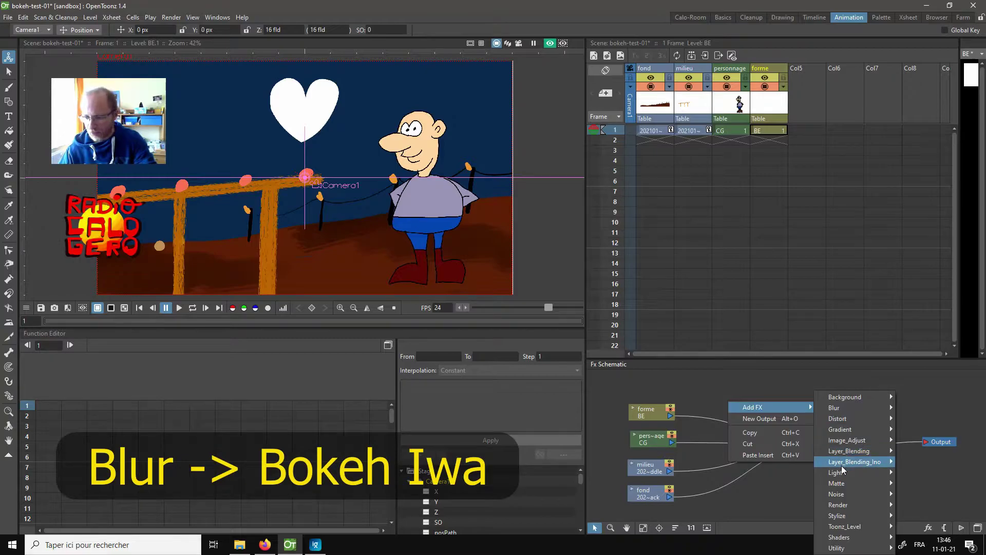
{"action": "mouse_move", "coordinate": [843, 409]}
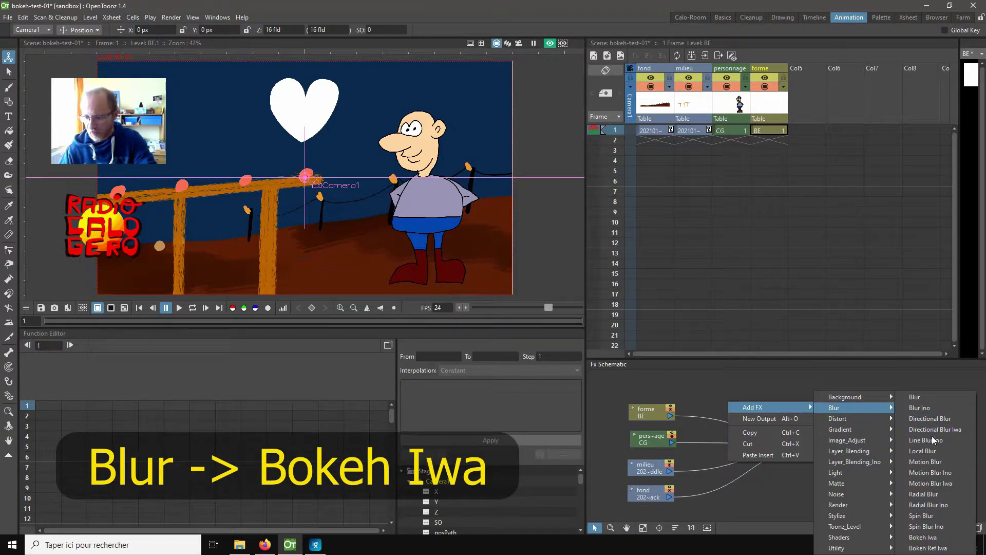
{"action": "left_click", "coordinate": [939, 541]}
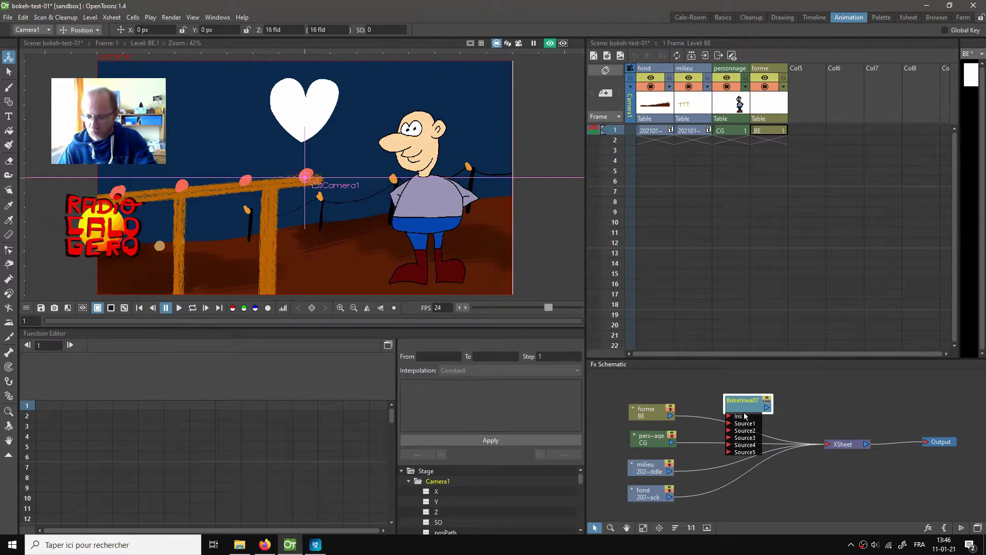
- Look through the Blur effects section of the OpenToonz online documentation in Firefox, and return to OpenToonz
{"action": "left_click", "coordinate": [264, 545]}
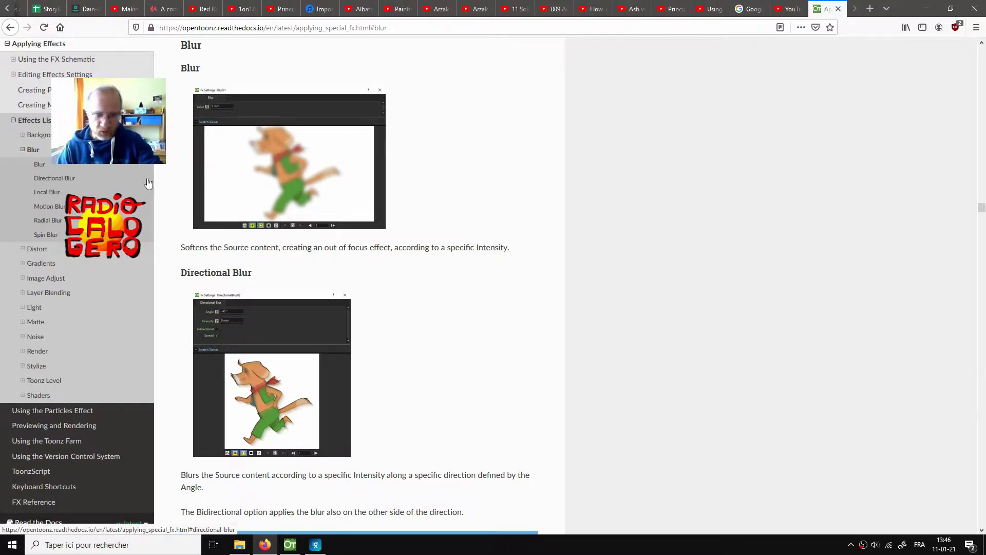
{"action": "left_click", "coordinate": [291, 545]}
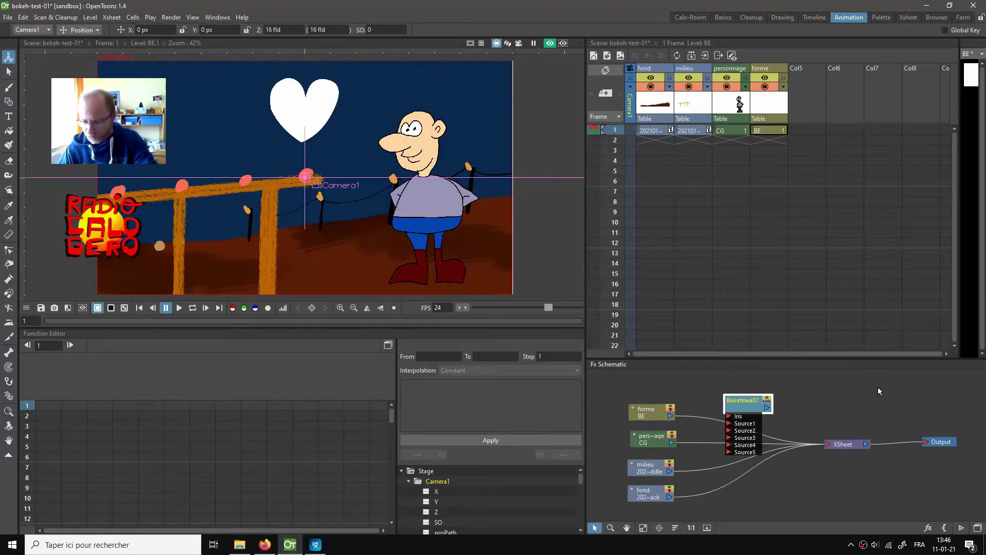
- Remove the link between forme and XSheet and attach forme to the Iris port of the Bokeh Iwa node
{"action": "left_click_drag", "start_coordinate": [749, 405], "coordinate": [795, 383]}
{"action": "left_click", "coordinate": [689, 417]}
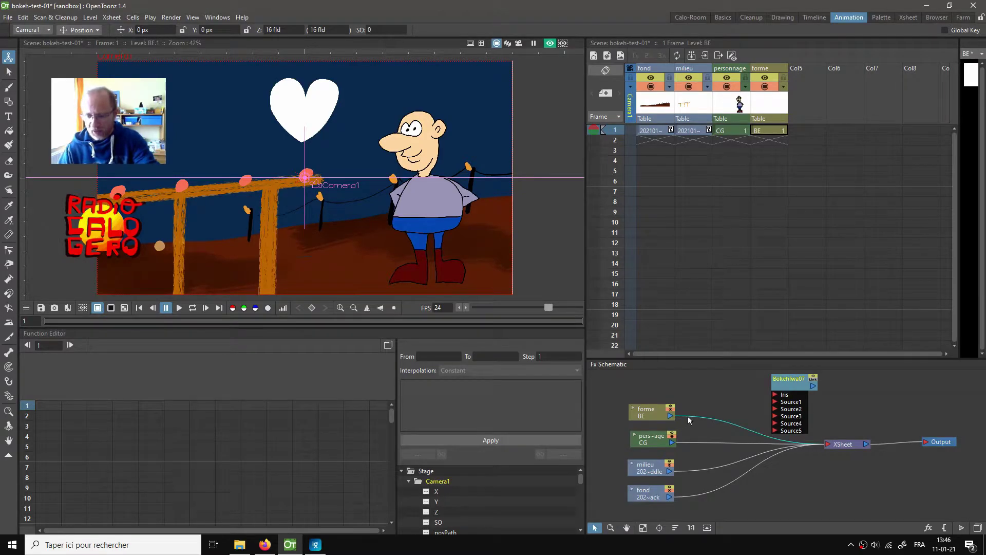
{"action": "key", "text": "Delete"}
{"action": "left_click_drag", "start_coordinate": [670, 419], "coordinate": [747, 388]}
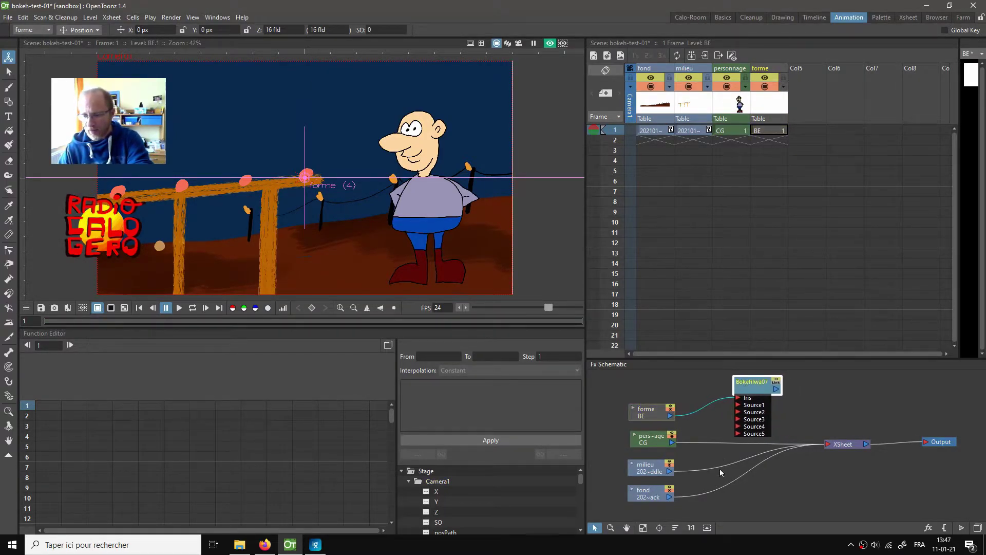
- Delete the links connecting personnage, milieu and fond to the XSheet node
{"action": "left_click", "coordinate": [763, 442]}
{"action": "key", "text": "Delete"}
{"action": "left_click", "coordinate": [740, 460]}
{"action": "key", "text": "Delete"}
{"action": "left_click", "coordinate": [753, 470]}
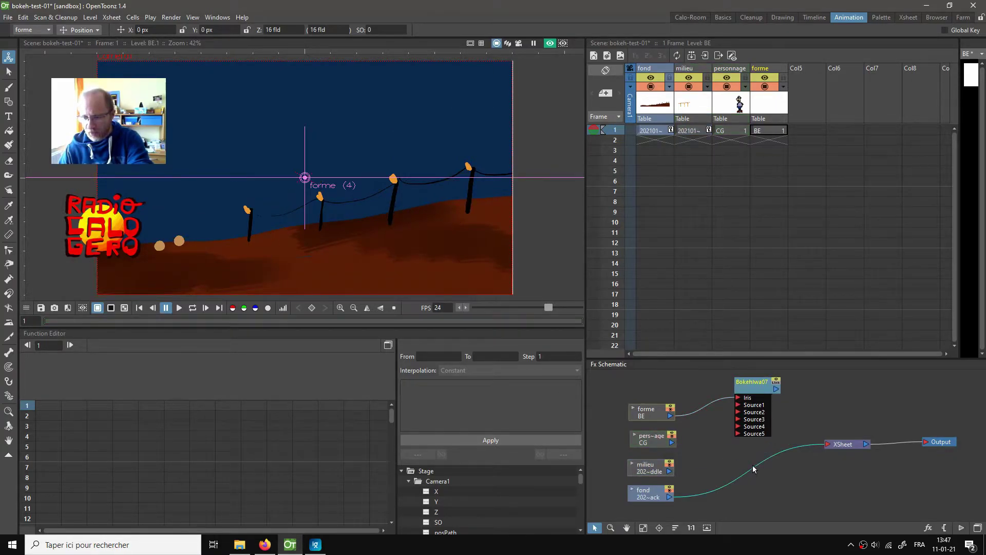
{"action": "key", "text": "Delete"}
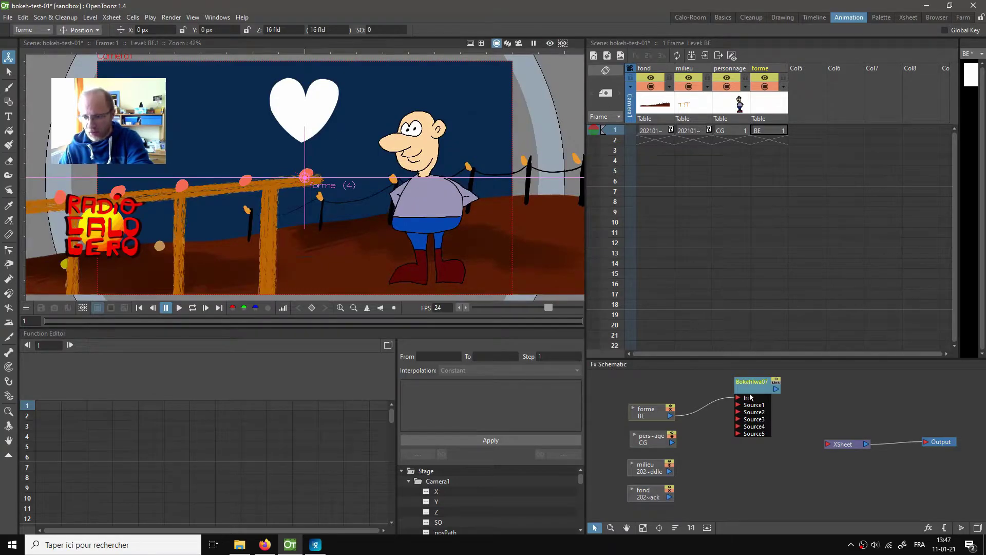
- Place the Bokeh Iwa node beside the columns and connect personnage to Source1, milieu to Source2 and fond to Source3
{"action": "left_click_drag", "start_coordinate": [751, 391], "coordinate": [753, 431]}
{"action": "mouse_move", "coordinate": [673, 443]}
{"action": "left_mouse_down"}
{"action": "mouse_move", "coordinate": [719, 462]}
{"action": "mouse_move", "coordinate": [741, 446]}
{"action": "left_mouse_up"}
{"action": "left_click_drag", "start_coordinate": [670, 472], "coordinate": [741, 454]}
{"action": "left_click_drag", "start_coordinate": [671, 498], "coordinate": [741, 460]}
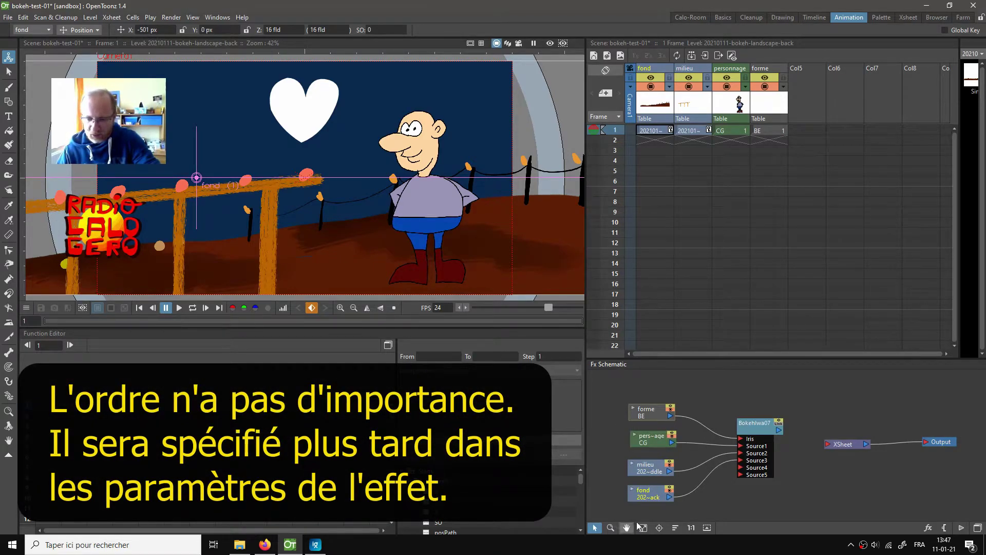
- Turn on the viewer preview and connect the Bokeh Iwa output to the XSheet node
{"action": "left_click", "coordinate": [658, 442]}
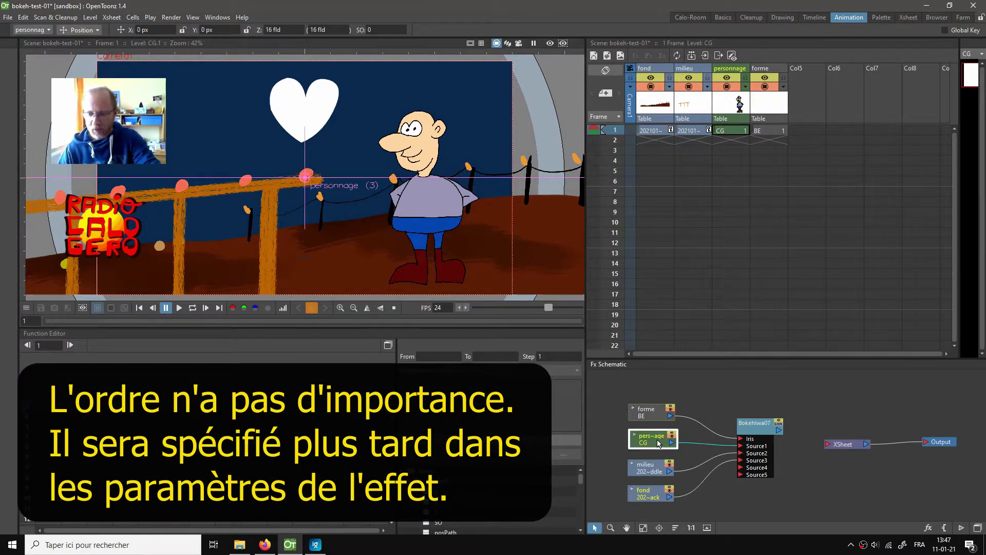
{"action": "left_click", "coordinate": [549, 44]}
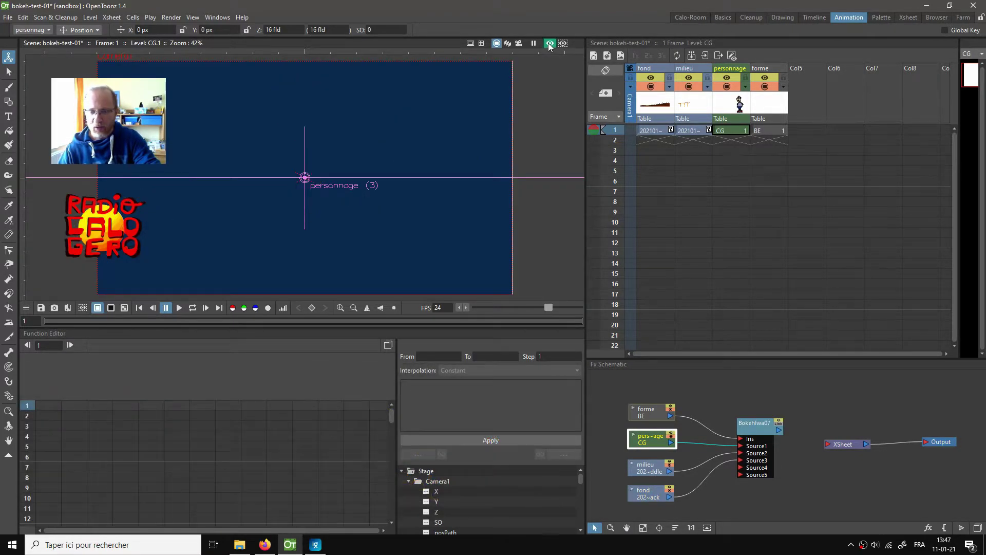
{"action": "left_click_drag", "start_coordinate": [779, 430], "coordinate": [827, 444]}
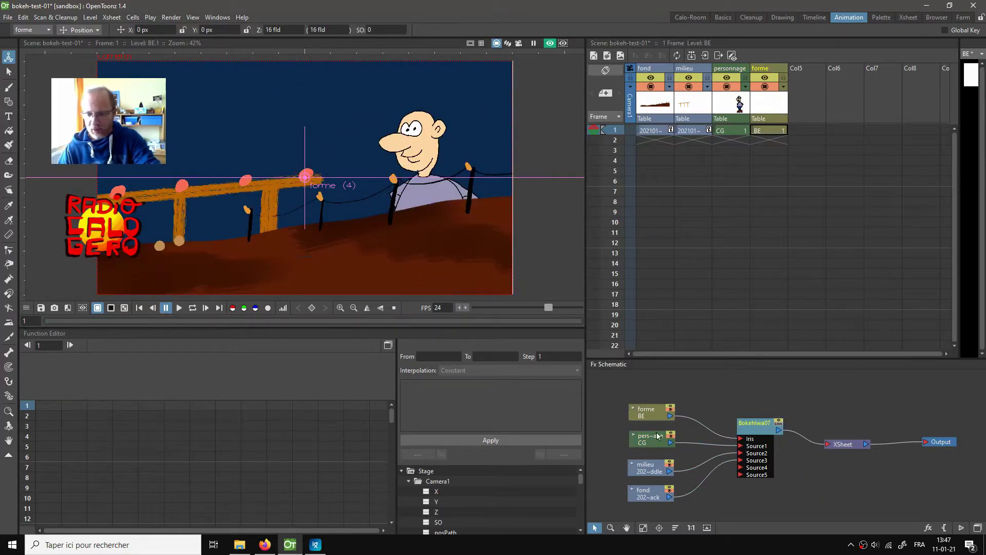
{"action": "left_click", "coordinate": [630, 420]}
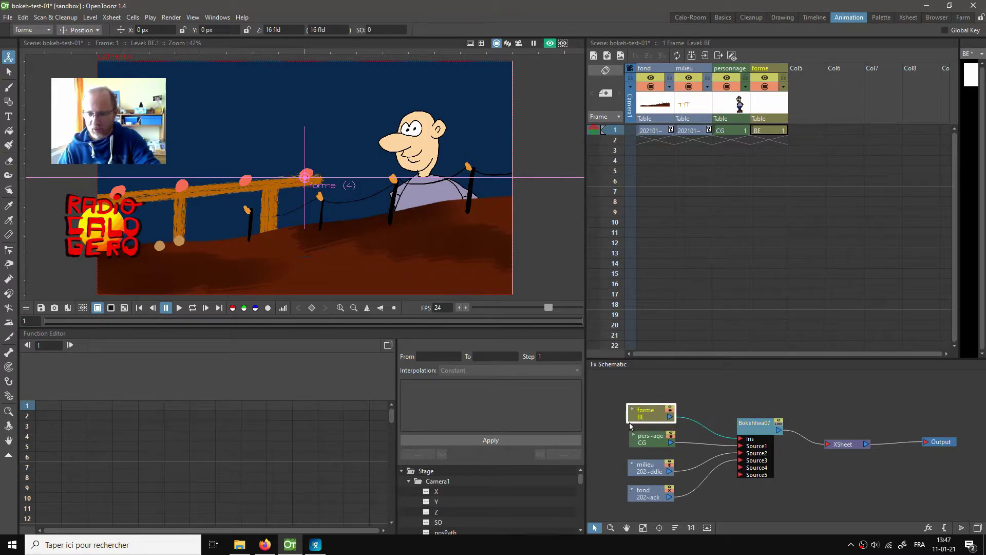
{"action": "left_click_drag", "start_coordinate": [623, 427], "coordinate": [664, 511]}
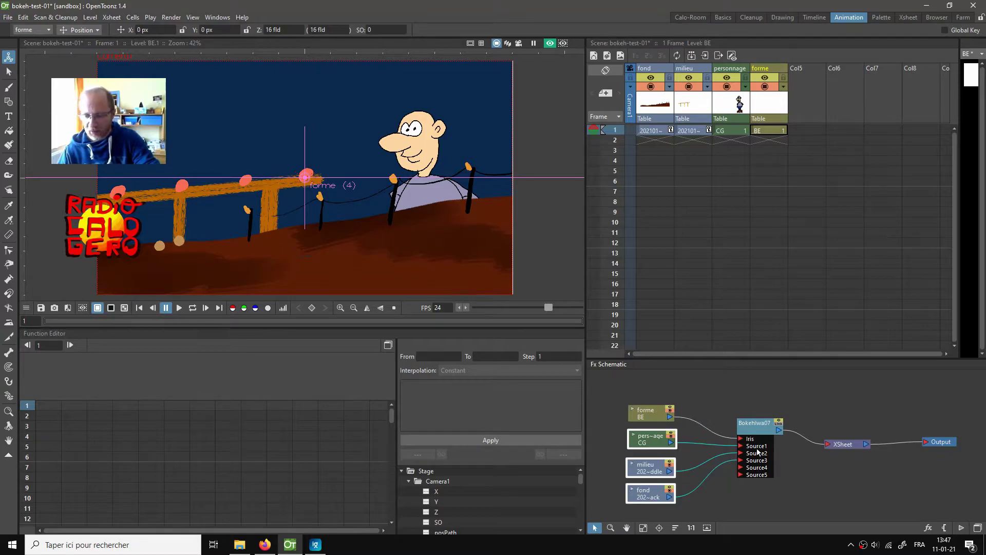
{"action": "left_click", "coordinate": [822, 476]}
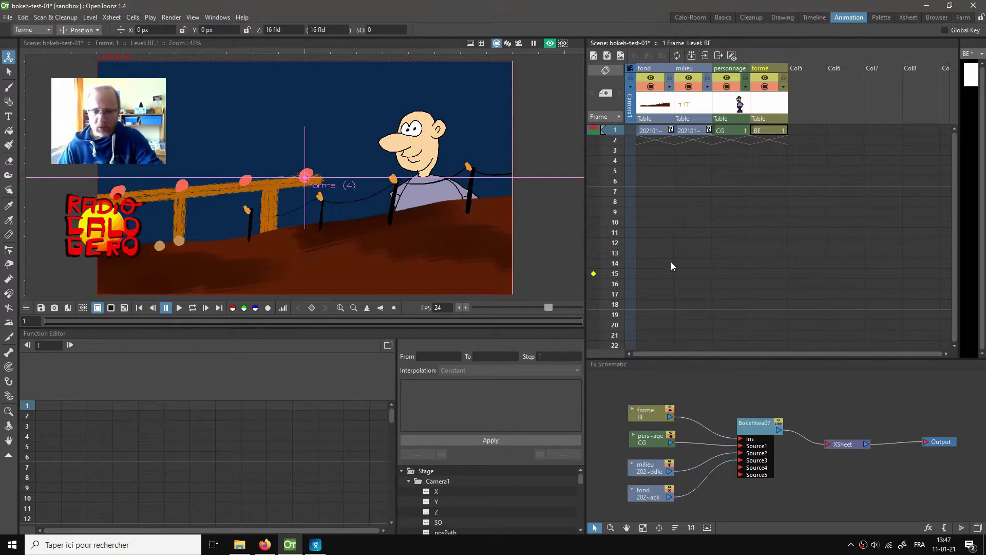
- Open the Bokeh Iwa node's Fx Settings and move the window up so all layer parameters fit
{"action": "left_click_drag", "start_coordinate": [763, 431], "coordinate": [764, 426]}
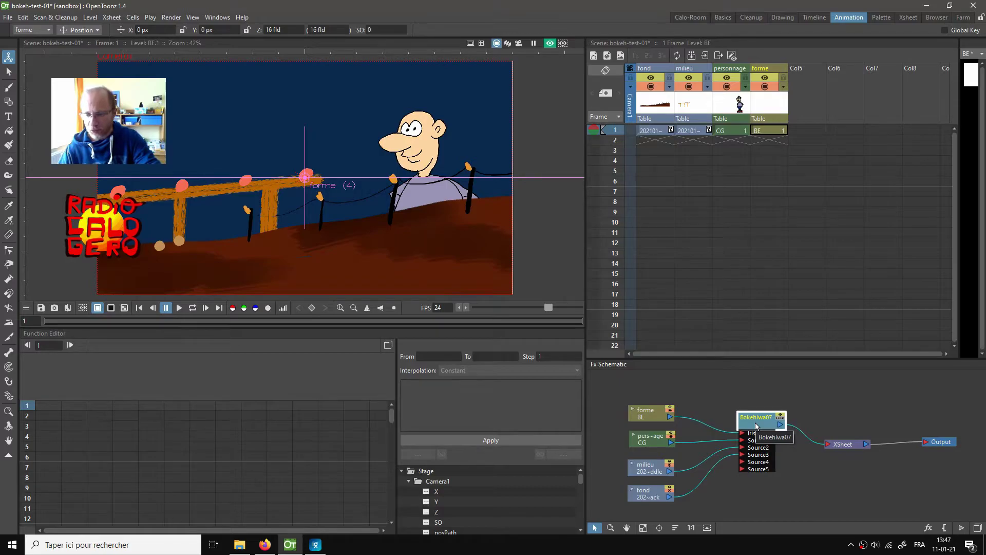
{"action": "double_click", "coordinate": [758, 424]}
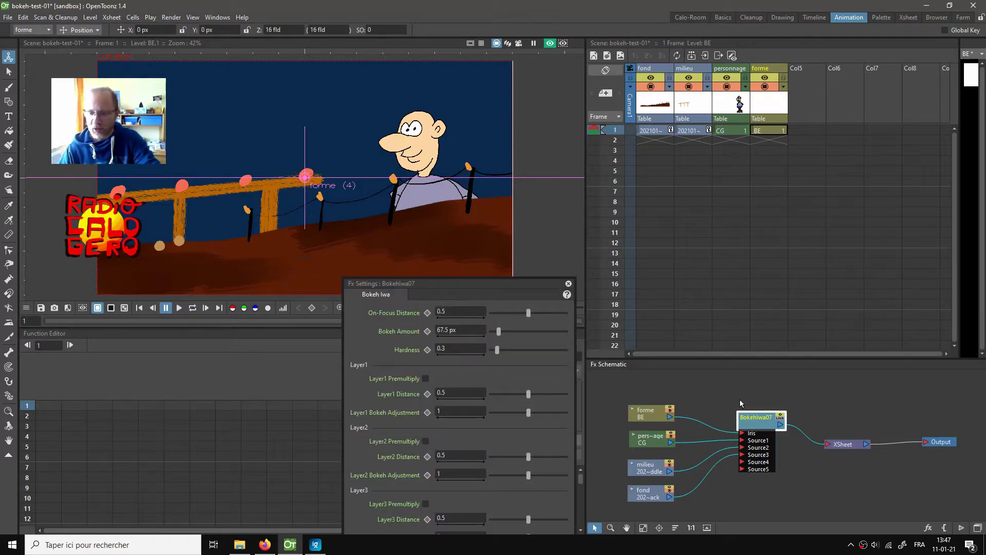
{"action": "left_click_drag", "start_coordinate": [492, 283], "coordinate": [403, 75]}
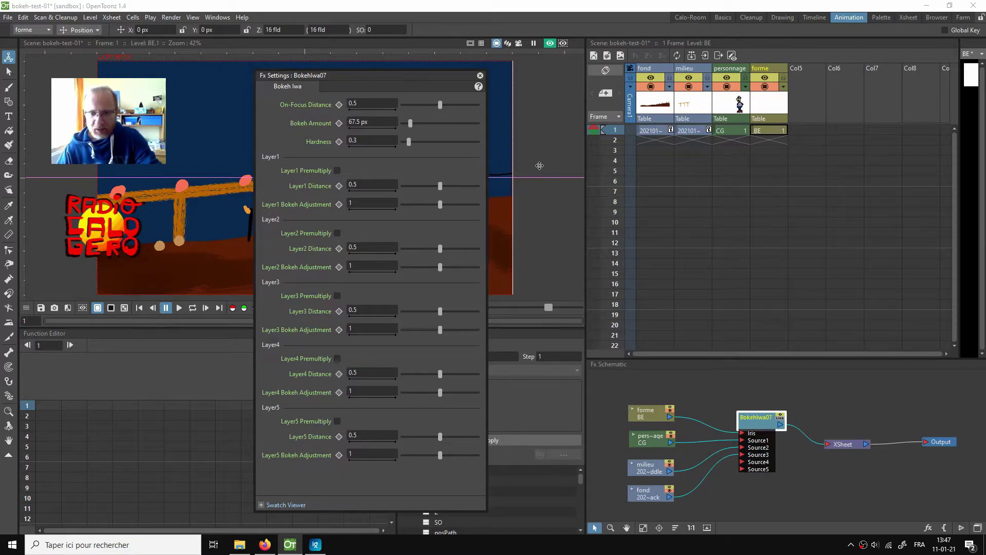
- Open the Bokeh Iwa help page in Firefox, read its input port, parameter and note descriptions, and return to OpenToonz
{"action": "left_click", "coordinate": [475, 87]}
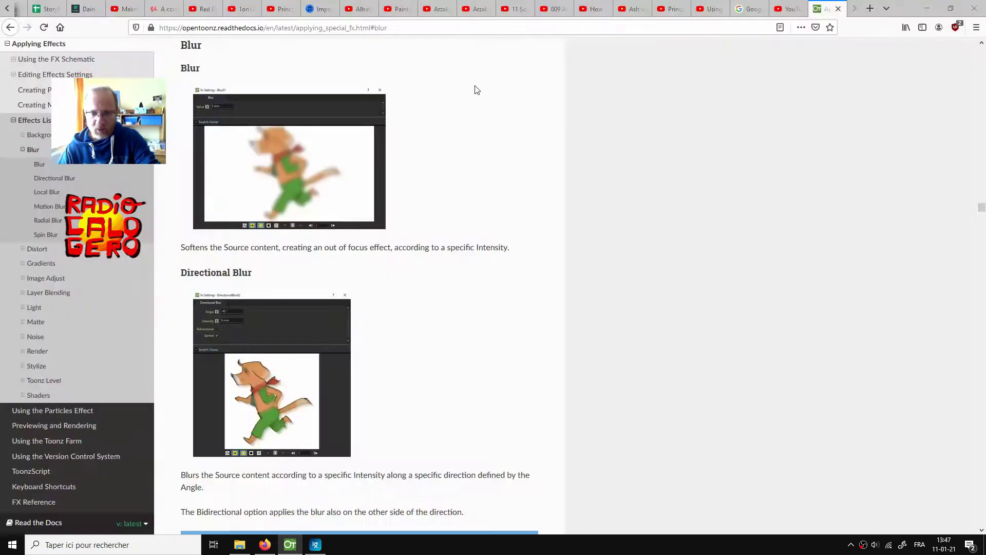
{"action": "scroll", "coordinate": [234, 205], "scroll_direction": "down", "scroll_amount": 5}
{"action": "scroll", "coordinate": [213, 236], "scroll_direction": "up", "scroll_amount": 5}
{"action": "left_click", "coordinate": [787, 9]}
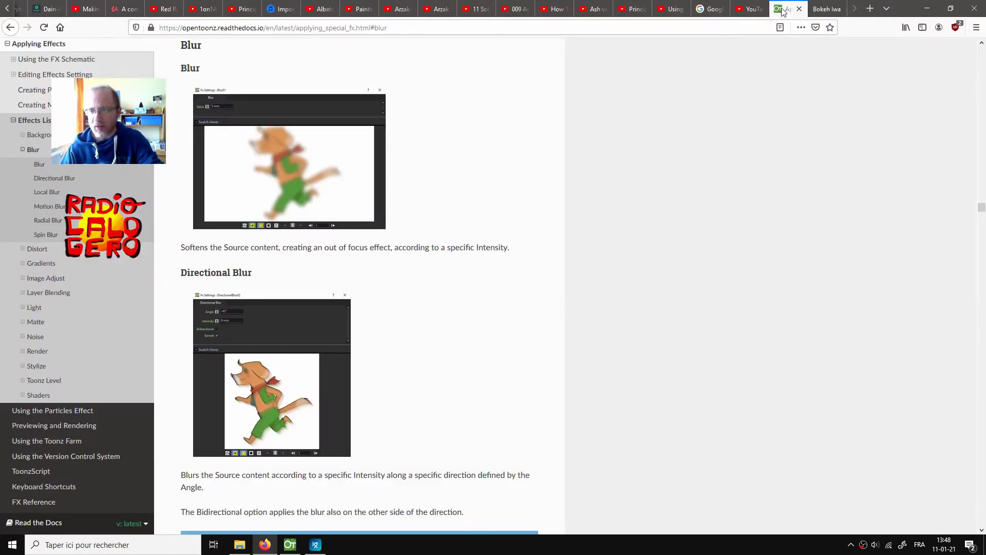
{"action": "left_click", "coordinate": [823, 8]}
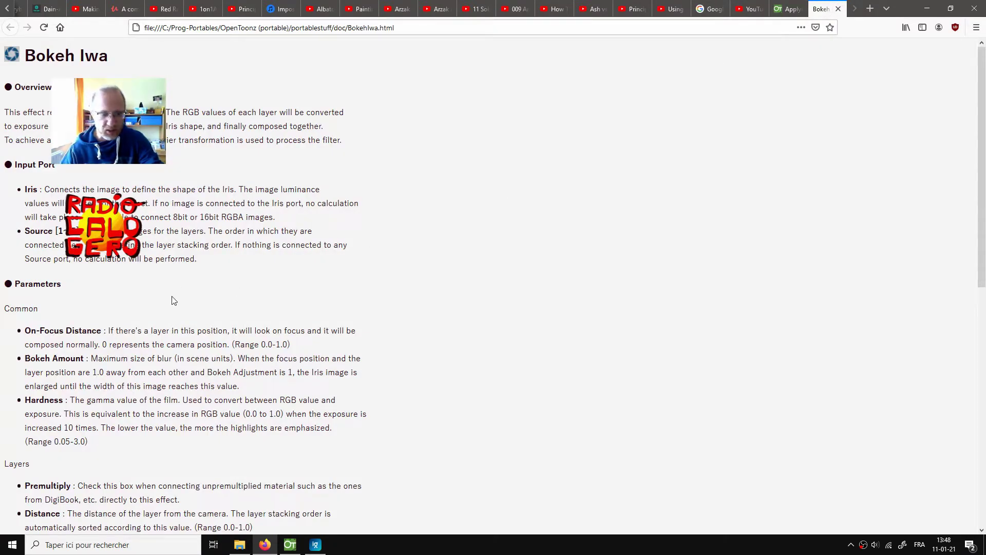
{"action": "scroll", "coordinate": [214, 309], "scroll_direction": "down", "scroll_amount": 4}
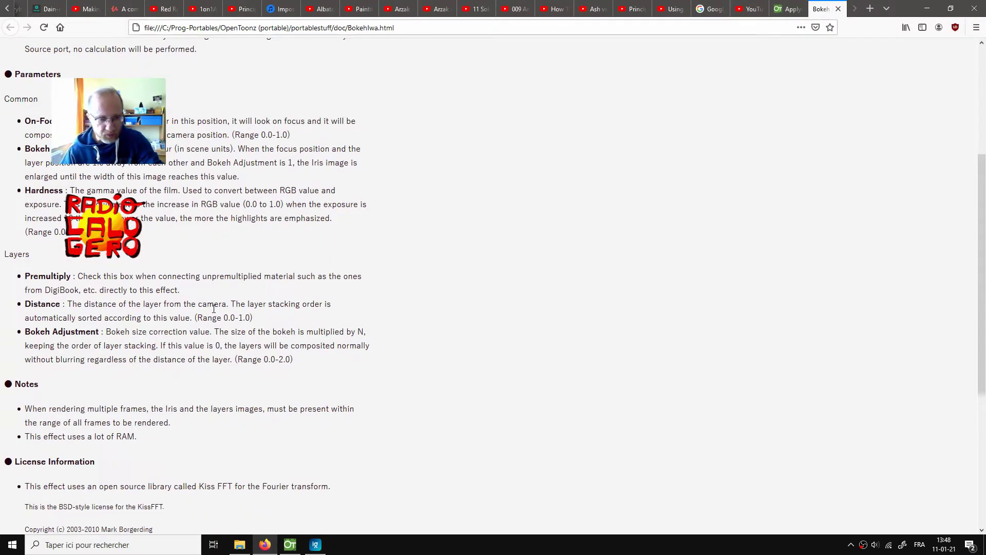
{"action": "left_click", "coordinate": [291, 546]}
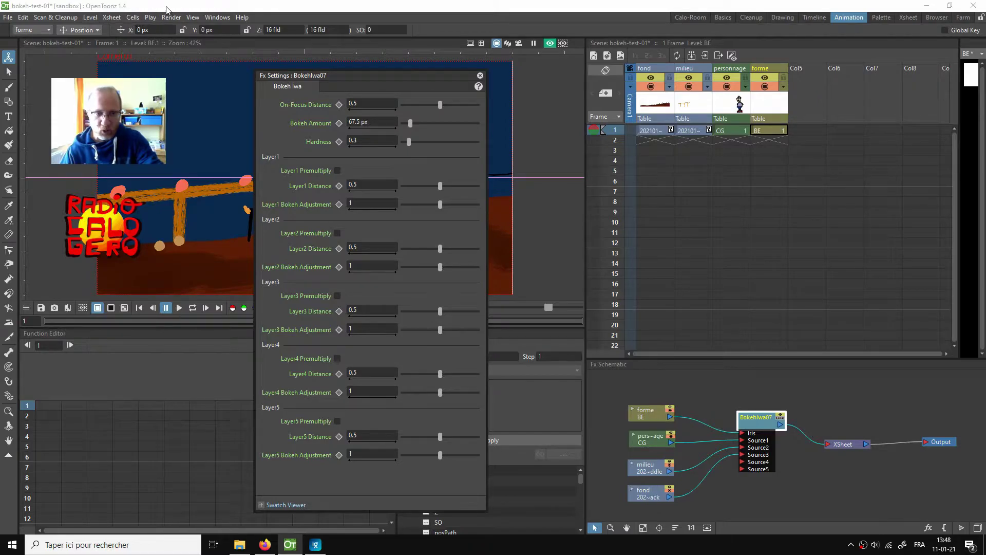
{"action": "left_click", "coordinate": [265, 545]}
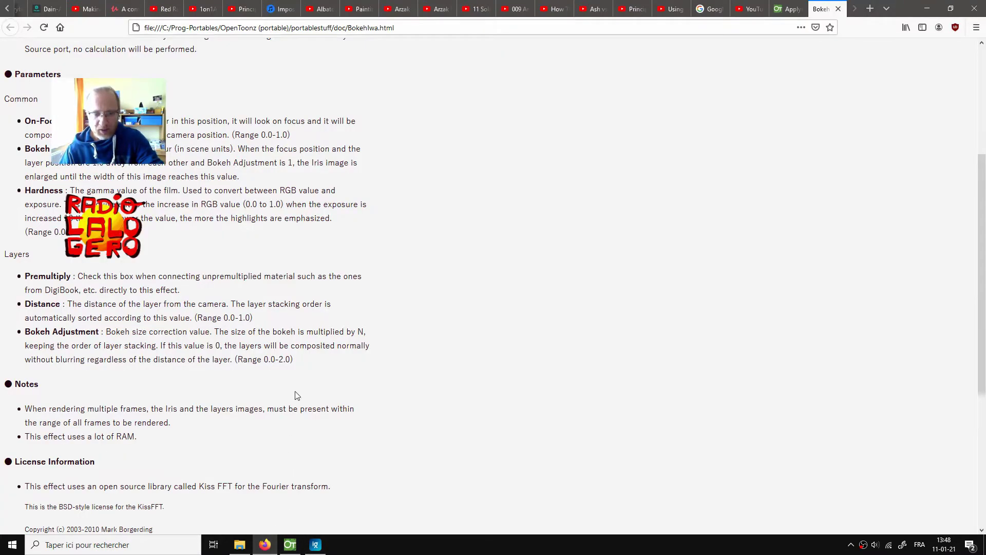
{"action": "scroll", "coordinate": [221, 251], "scroll_direction": "down", "scroll_amount": 3}
{"action": "scroll", "coordinate": [221, 251], "scroll_direction": "up", "scroll_amount": 7}
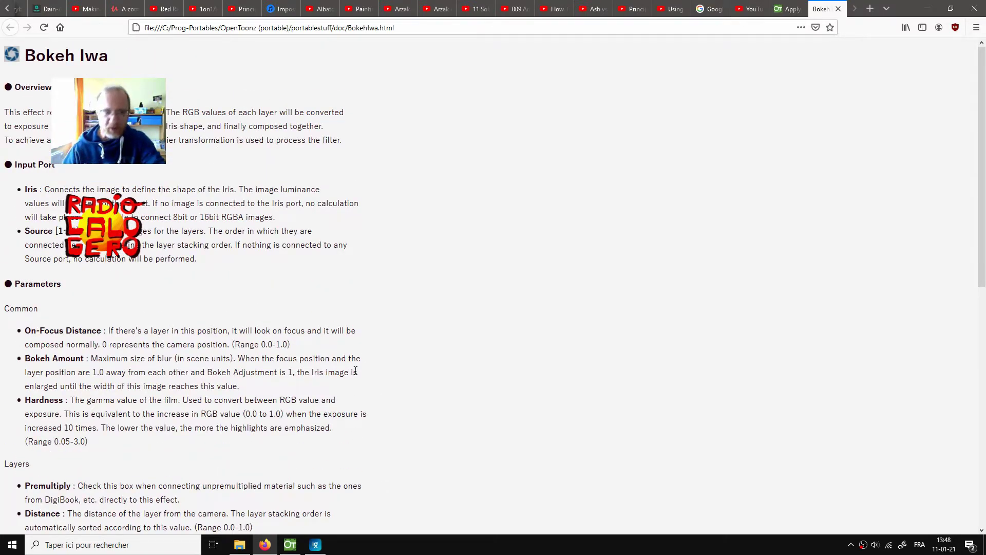
{"action": "left_click", "coordinate": [291, 545]}
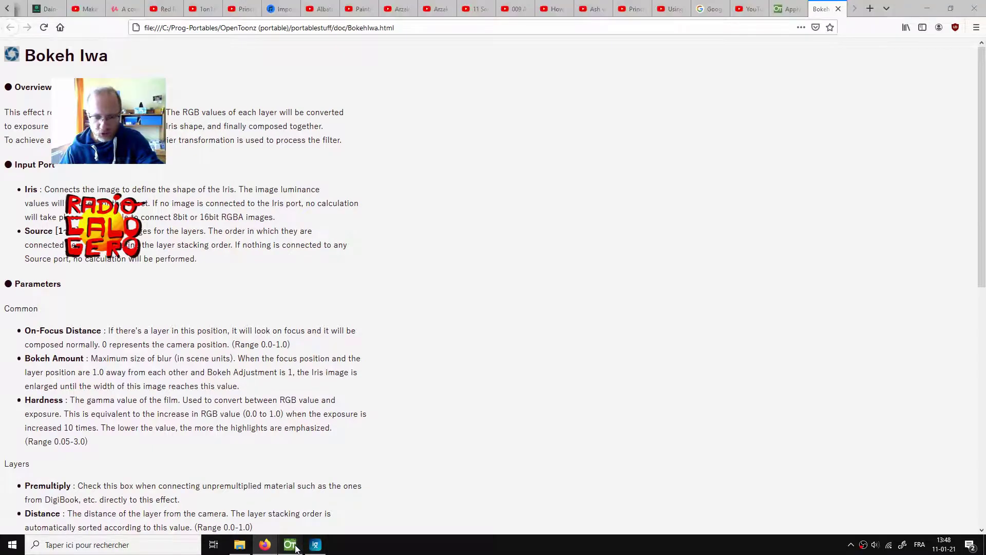
- Move the settings window off the scene image, raise the forme node above the others, and show the Bokeh Iwa settings again
{"action": "left_click_drag", "start_coordinate": [409, 75], "coordinate": [526, 279]}
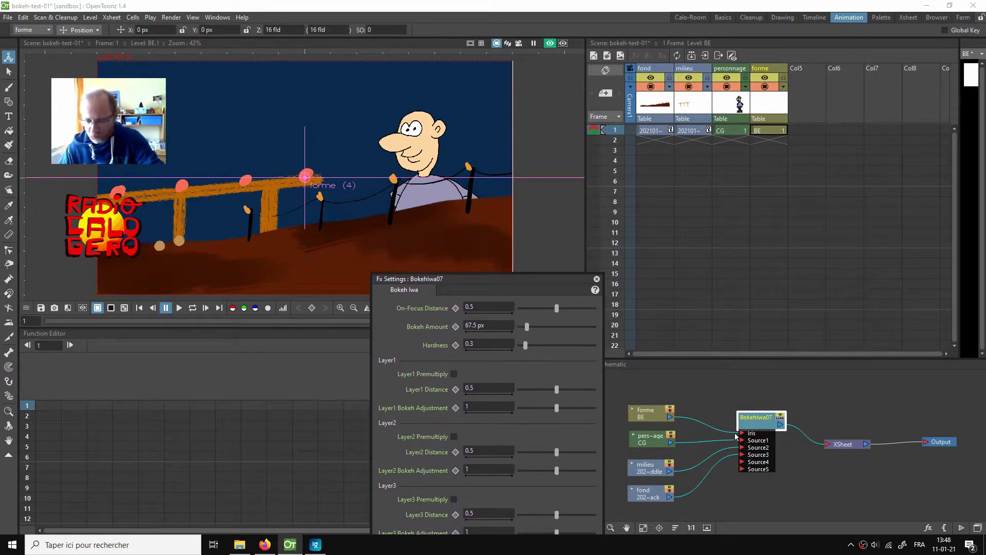
{"action": "left_click_drag", "start_coordinate": [646, 411], "coordinate": [648, 387]}
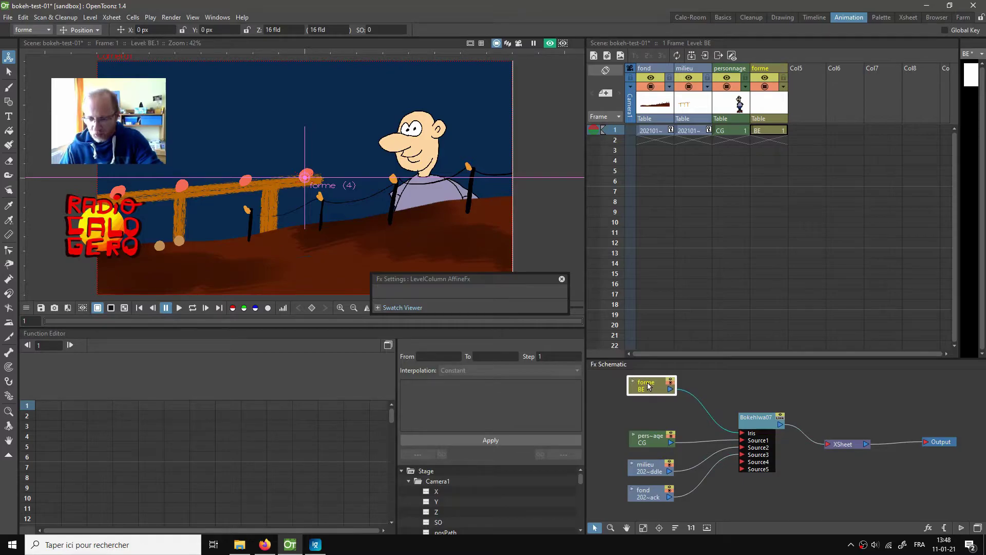
{"action": "left_click", "coordinate": [761, 423]}
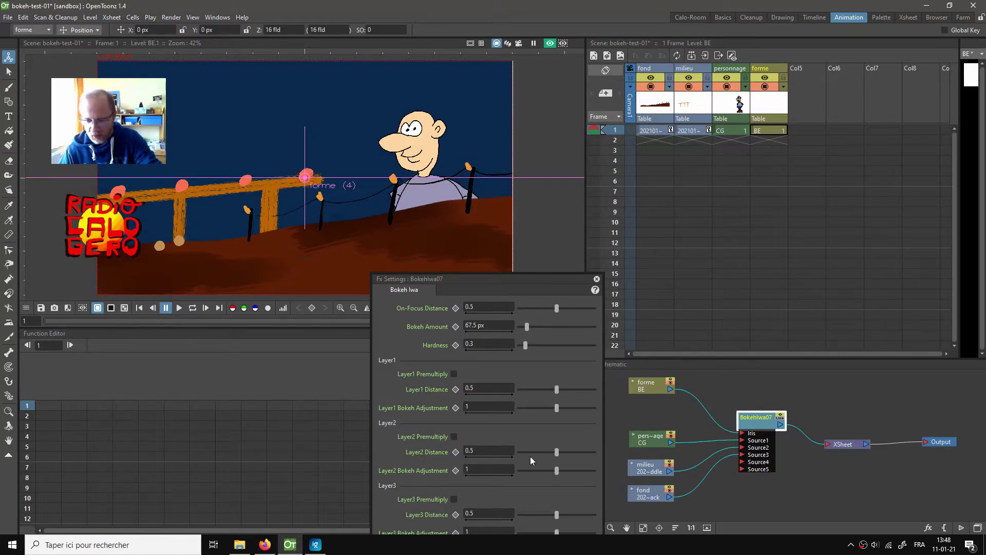
{"action": "scroll", "coordinate": [804, 469], "scroll_direction": "up", "scroll_amount": 3}
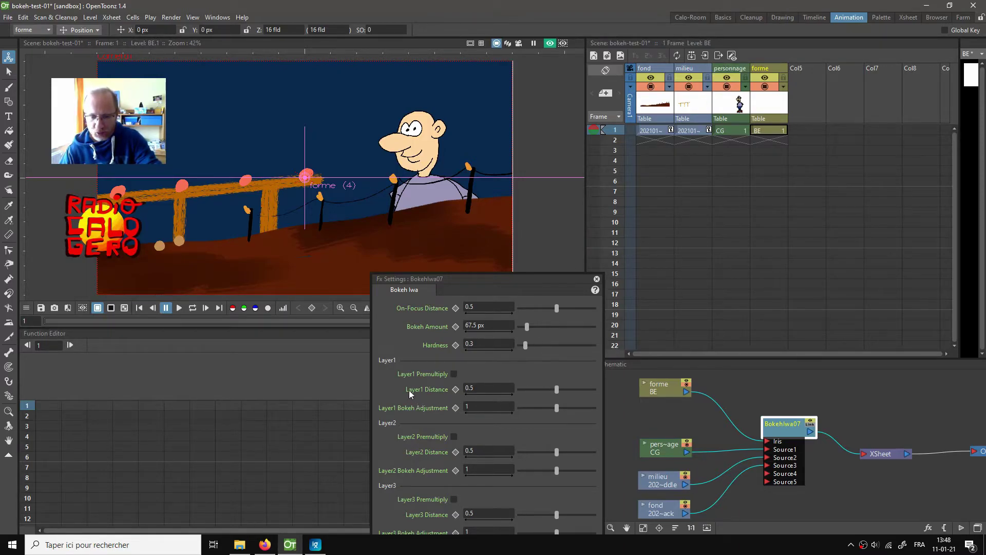
- Try Layer1 Distance at its extremes of 1 and 0, and set it to 0.2
{"action": "left_click_drag", "start_coordinate": [557, 389], "coordinate": [504, 385]}
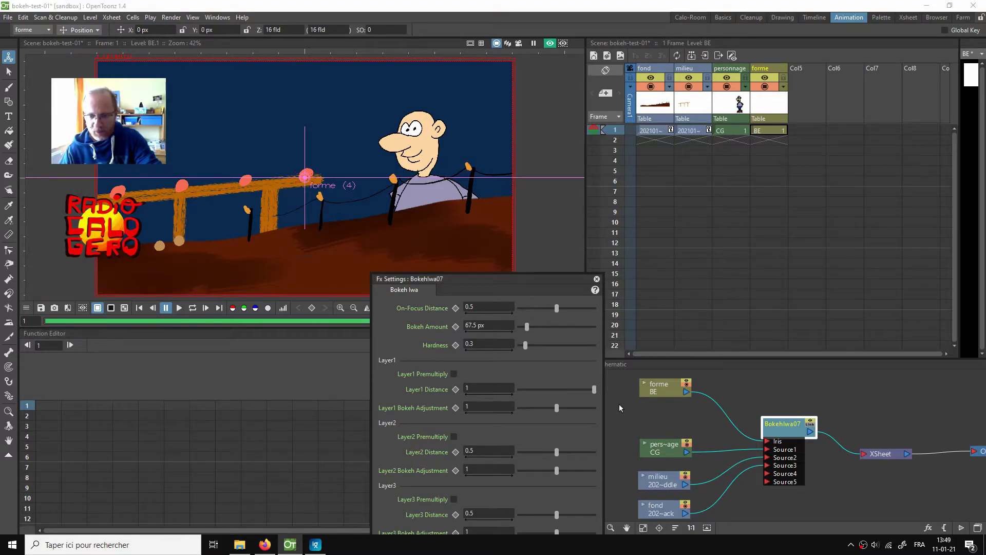
{"action": "left_click_drag", "start_coordinate": [594, 390], "coordinate": [515, 392]}
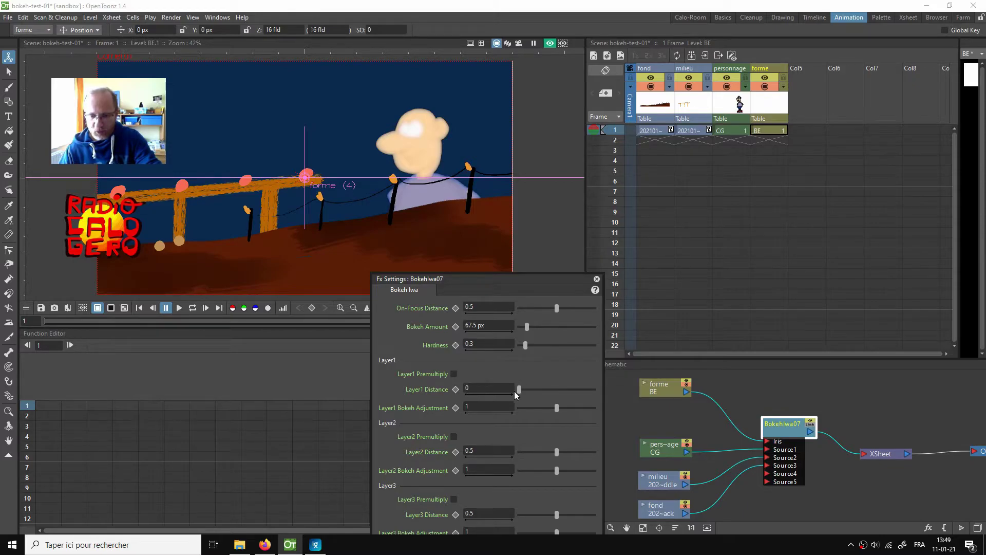
{"action": "left_click", "coordinate": [489, 389]}
{"action": "type", "text": "0.2"}
{"action": "key", "text": "Return"}
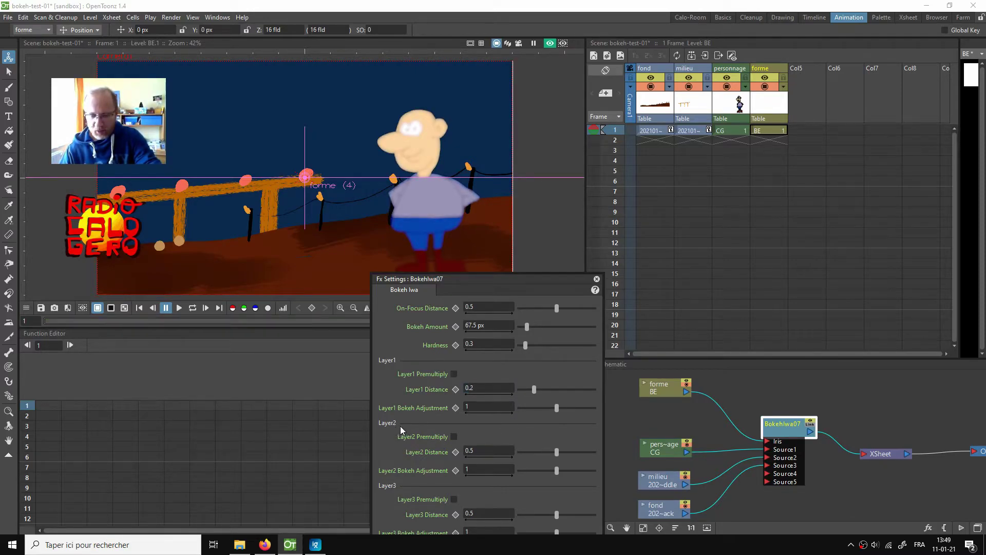
- Set Layer2 Distance to 0.5 and Layer3 Distance to 0.8 in the Bokeh Iwa settings
{"action": "left_click", "coordinate": [493, 452]}
{"action": "type", "text": "0"}
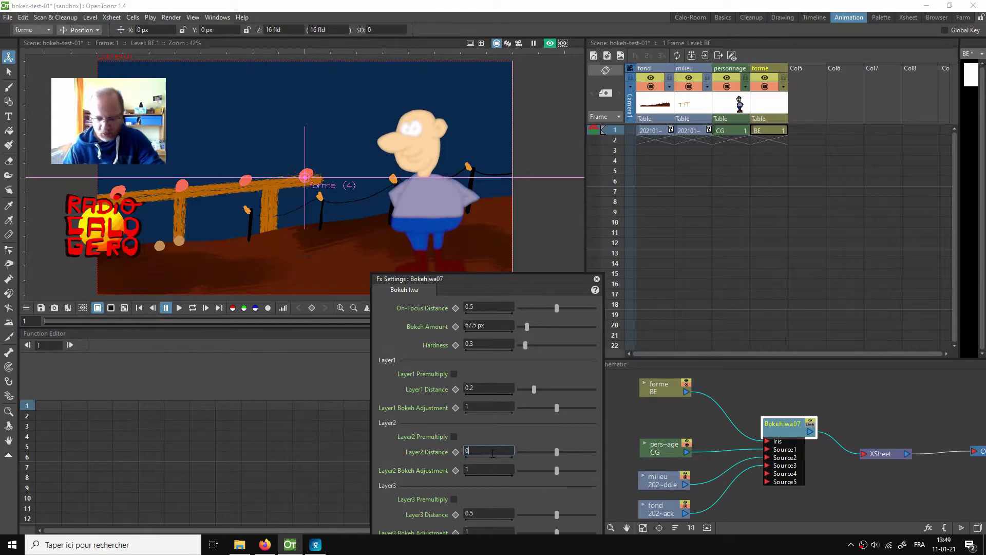
{"action": "type", "text": ".5"}
{"action": "key", "text": "Return"}
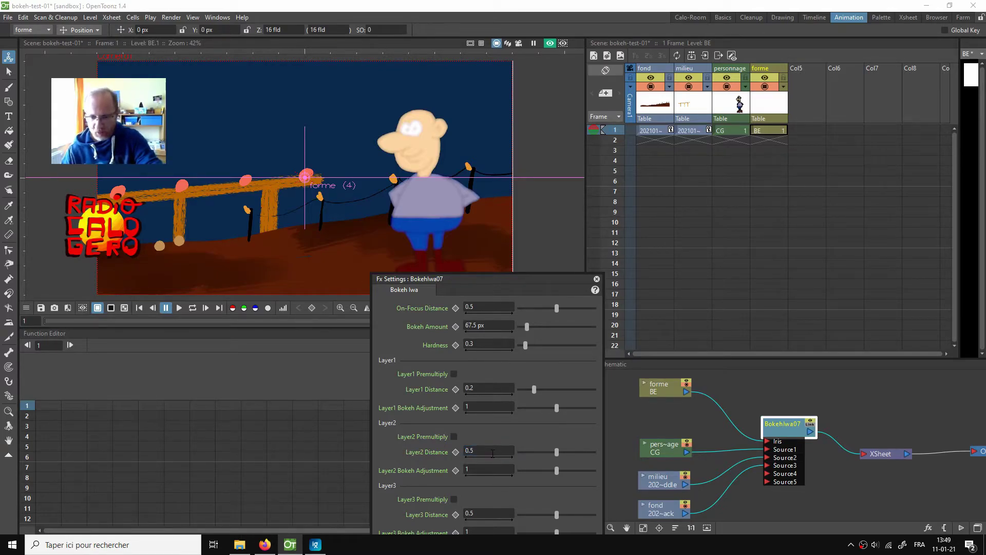
{"action": "left_click", "coordinate": [492, 513]}
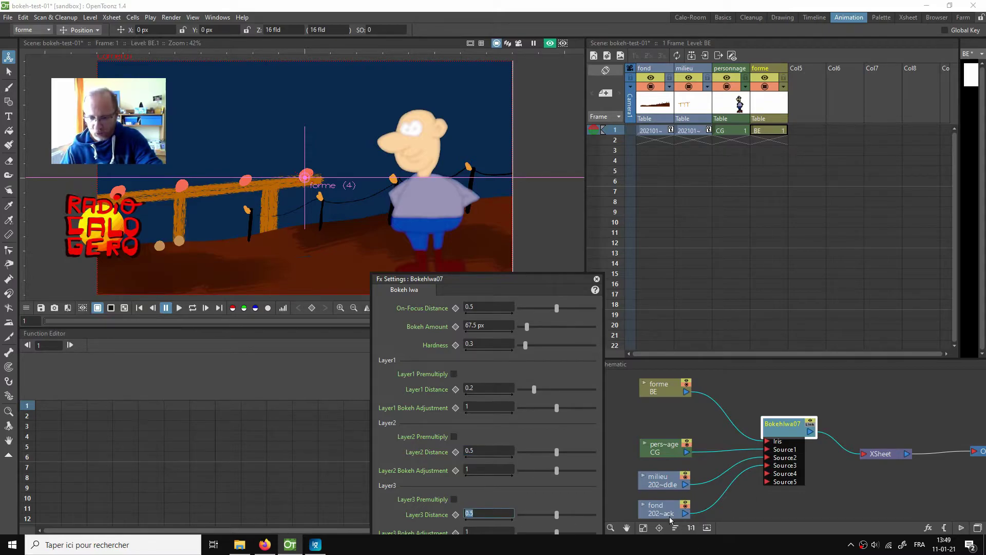
{"action": "type", "text": "0.8"}
{"action": "key", "text": "Return"}
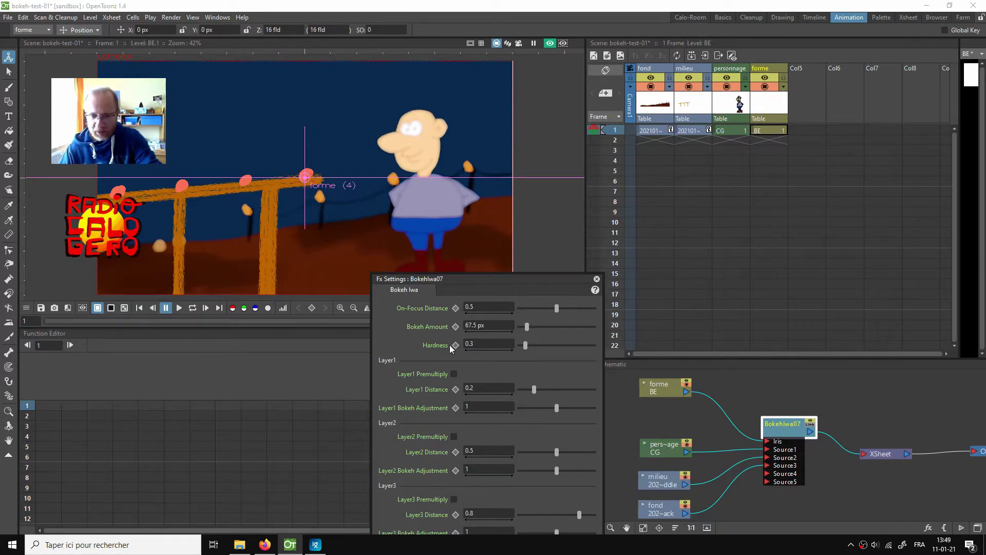
- Set the On-Focus Distance of the Bokeh Iwa effect to 0.2
{"action": "left_click_drag", "start_coordinate": [479, 281], "coordinate": [479, 275]}
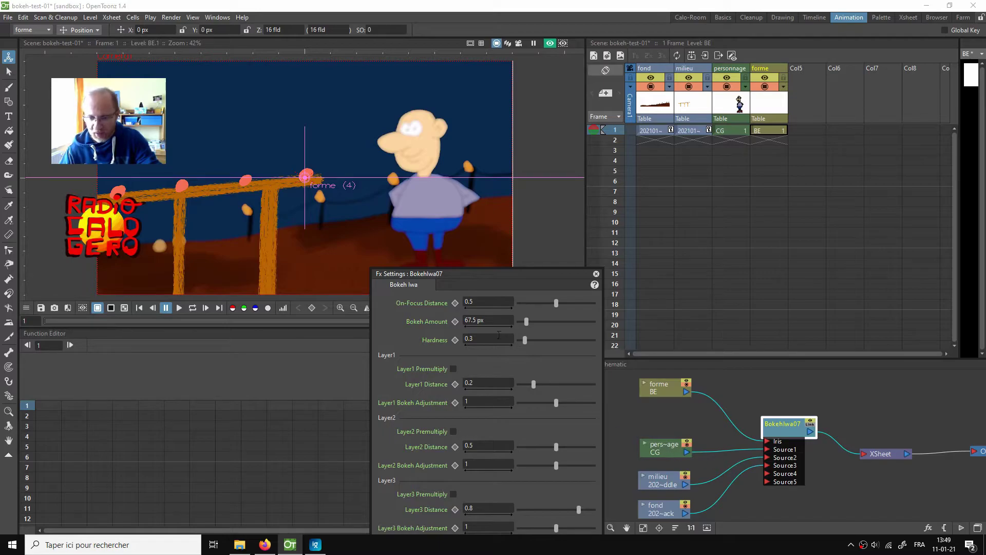
{"action": "left_click", "coordinate": [476, 301]}
{"action": "type", "text": "0.2"}
{"action": "key", "text": "Return"}
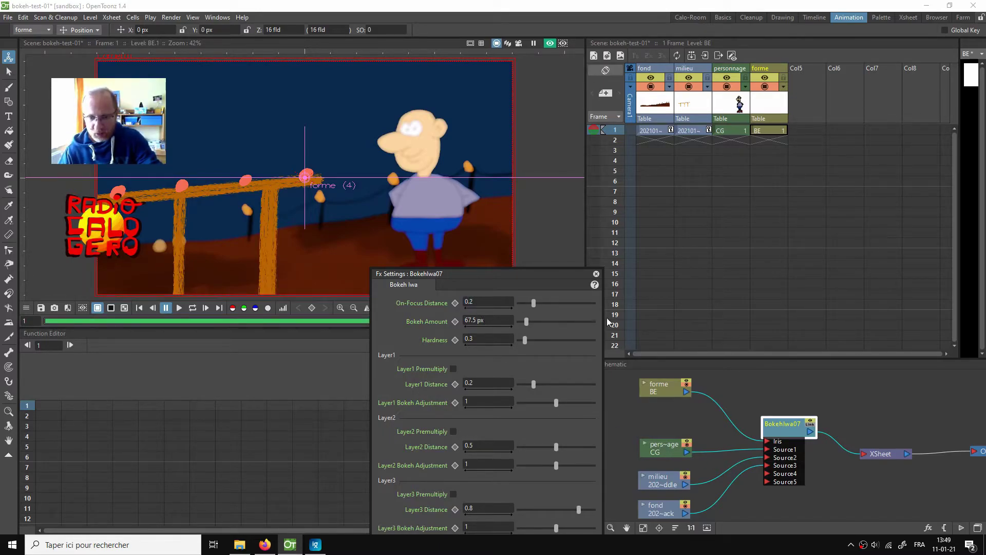
- Try the On-Focus Distance of the Bokeh Iwa effect at 0.5 and 0.8, and return it to 0.2
{"action": "mouse_move", "coordinate": [459, 273]}
{"action": "left_mouse_down"}
{"action": "mouse_move", "coordinate": [520, 285]}
{"action": "mouse_move", "coordinate": [563, 236]}
{"action": "mouse_move", "coordinate": [469, 282]}
{"action": "mouse_move", "coordinate": [464, 266]}
{"action": "left_mouse_up"}
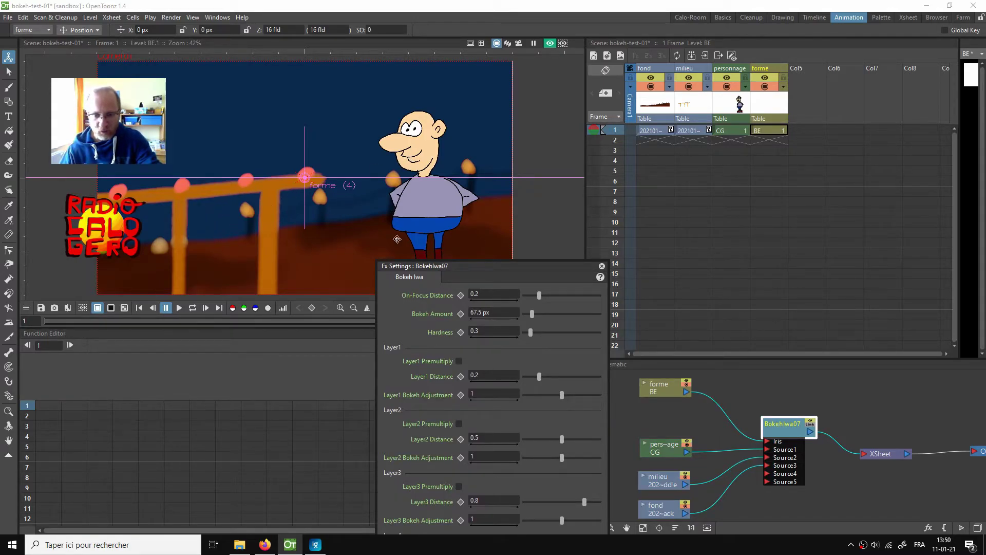
{"action": "left_click", "coordinate": [485, 293]}
{"action": "type", "text": "0.5"}
{"action": "key", "text": "Return"}
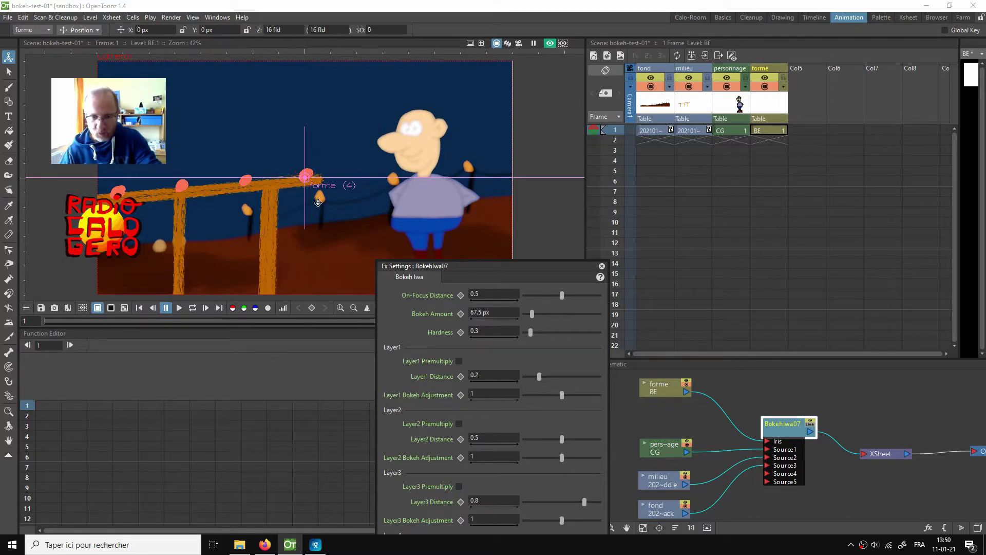
{"action": "left_click", "coordinate": [484, 500]}
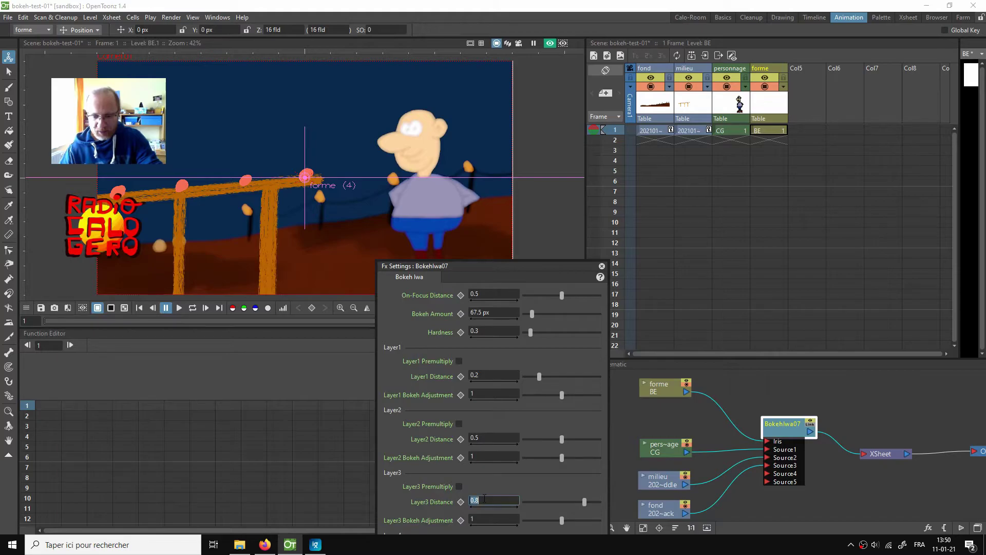
{"action": "left_click", "coordinate": [487, 293]}
{"action": "type", "text": "0"}
{"action": "key", "text": "Return"}
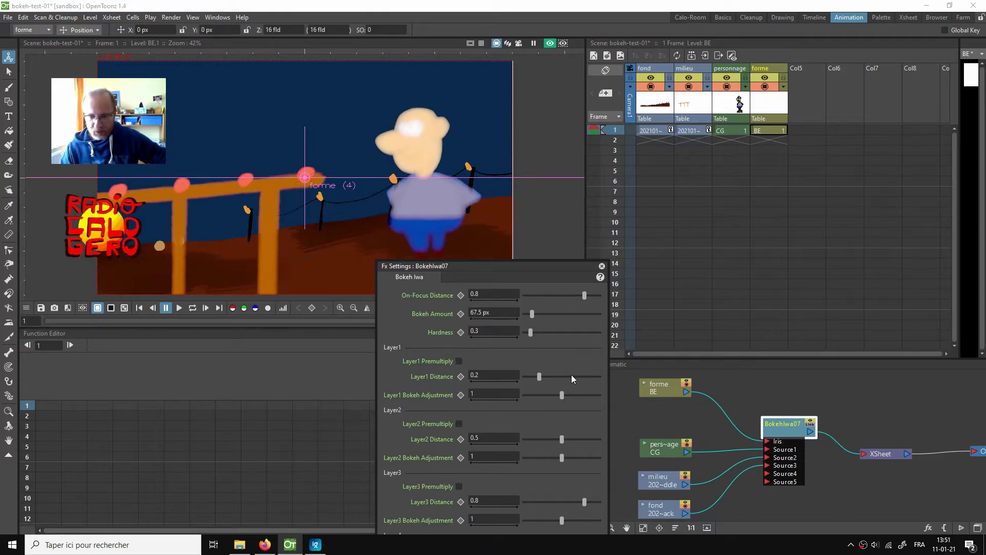
{"action": "left_click", "coordinate": [488, 295]}
{"action": "type", "text": "0"}
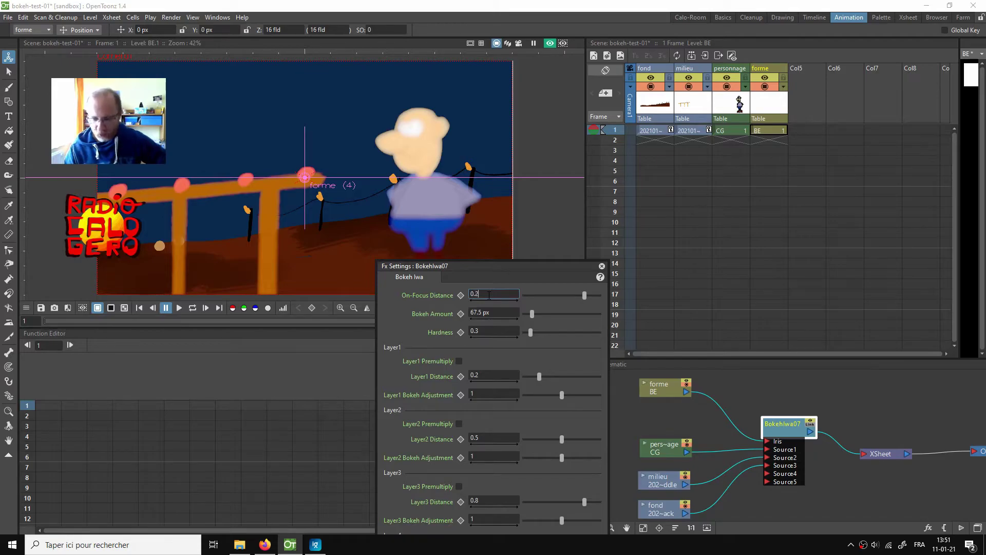
{"action": "key", "text": "Return"}
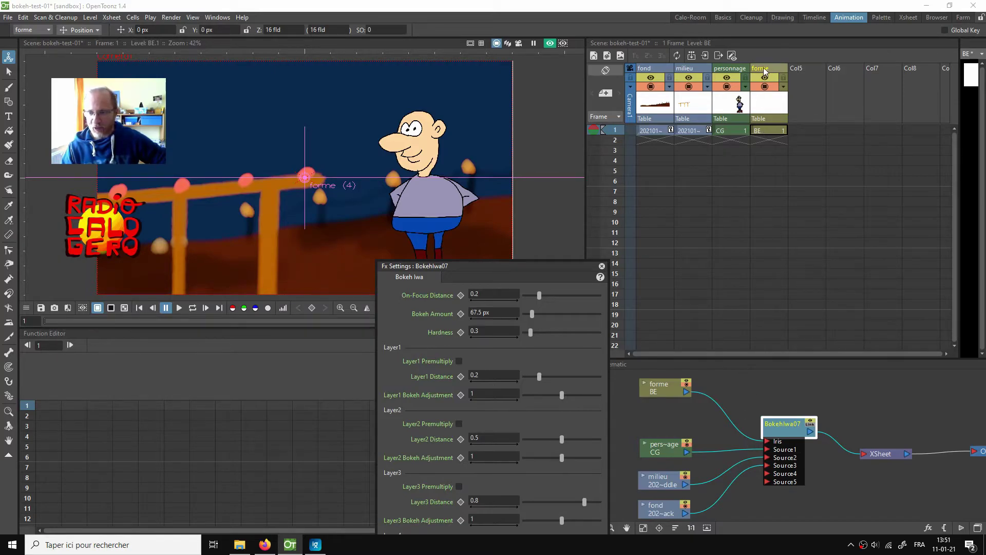
- Compare the scene with the preview off and on, and activate the Selection tool
{"action": "left_click", "coordinate": [552, 44]}
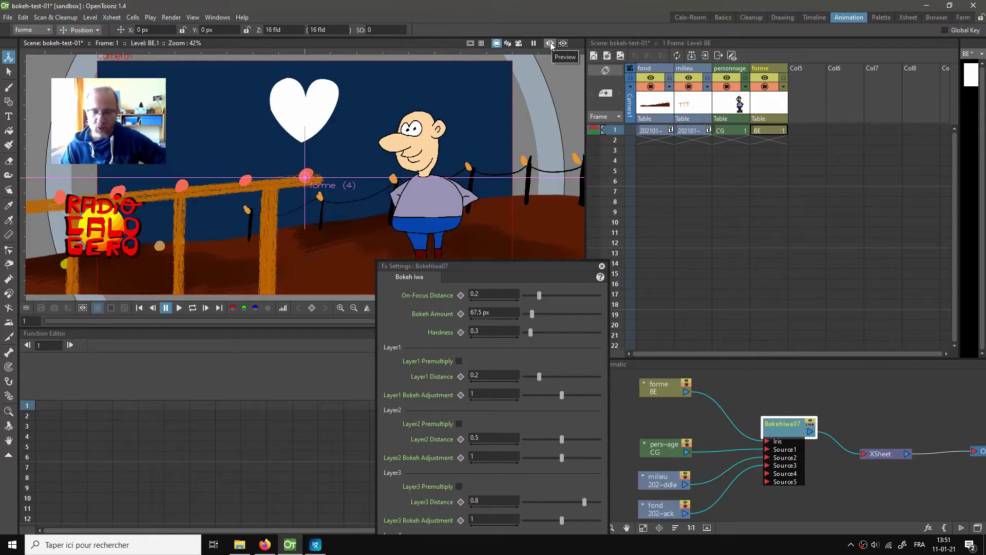
{"action": "left_click", "coordinate": [550, 44]}
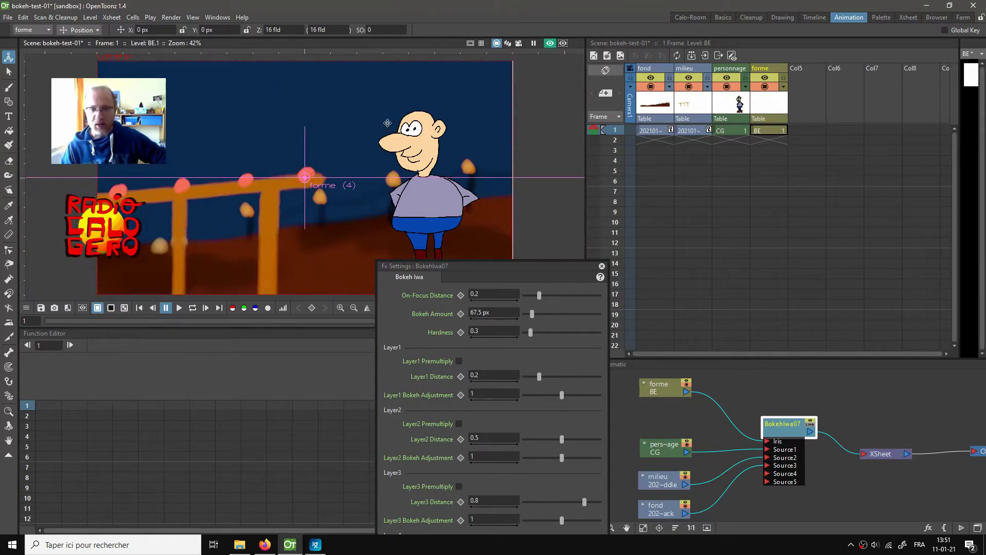
{"action": "left_click", "coordinate": [8, 71]}
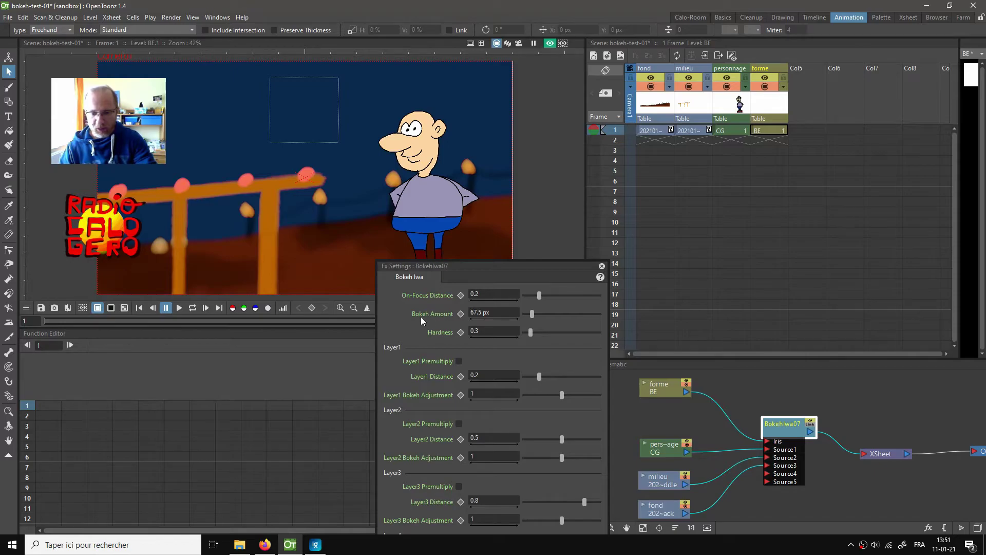
- Try the Bokeh Amount at 100 px, 200 px and 160 px
{"action": "left_click", "coordinate": [495, 311]}
{"action": "type", "text": "100"}
{"action": "key", "text": "Return"}
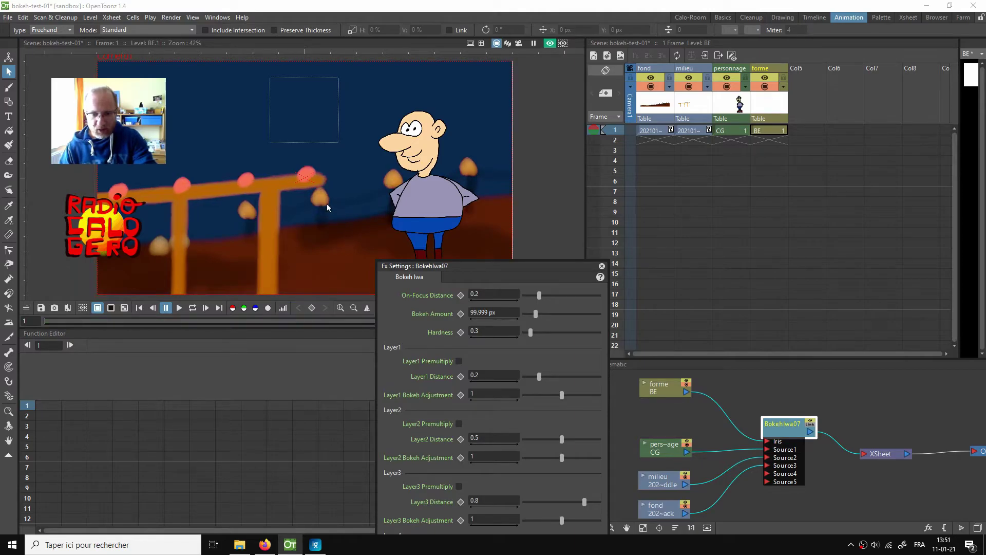
{"action": "left_click", "coordinate": [504, 312]}
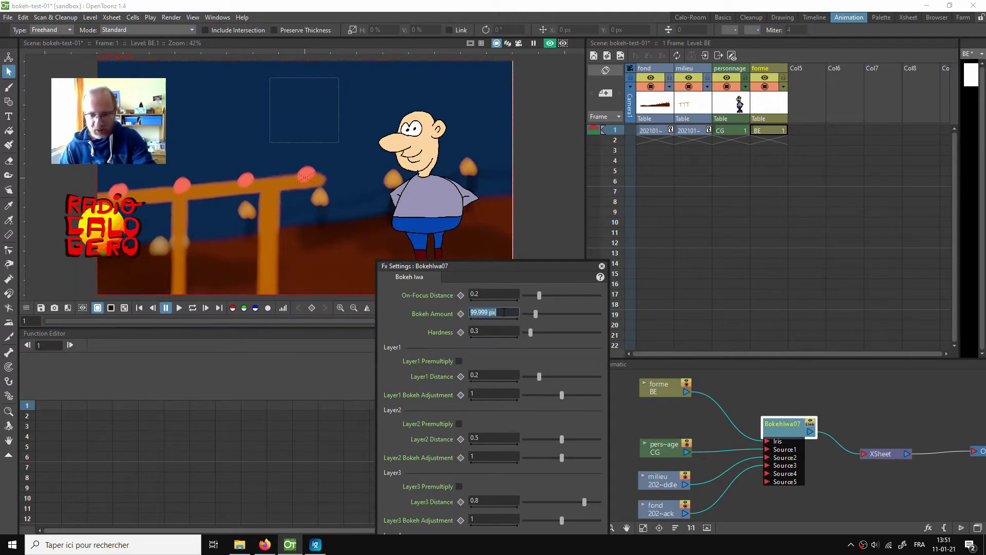
{"action": "type", "text": "200"}
{"action": "key", "text": "Return"}
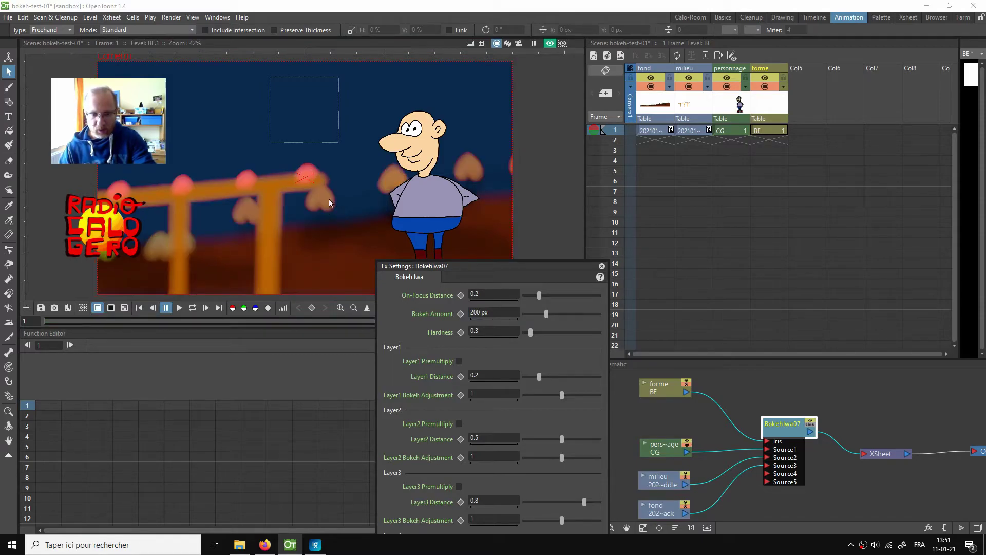
{"action": "left_click", "coordinate": [492, 312]}
{"action": "type", "text": "160"}
{"action": "key", "text": "Return"}
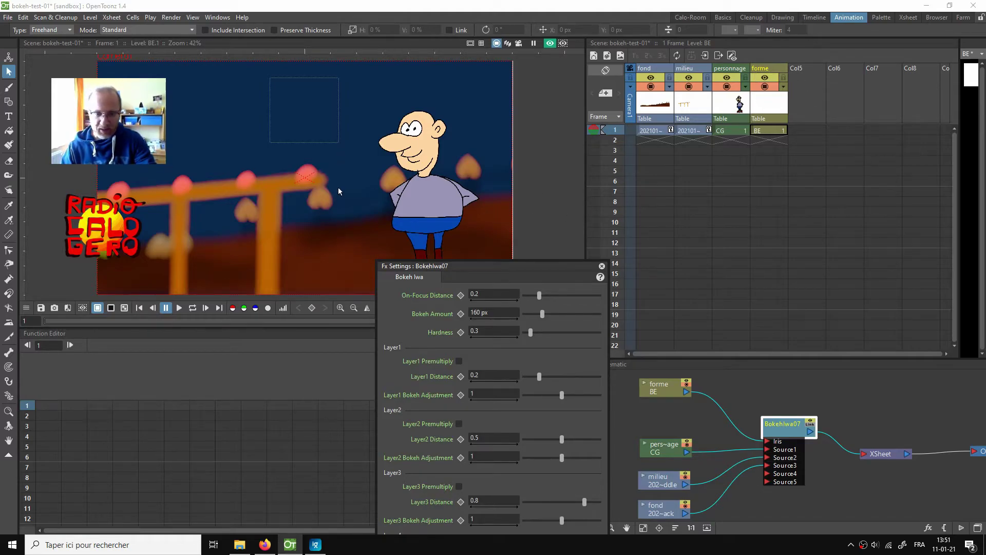
- Flip the heart on the forme level upside down with a vertical scale of -100%, and preview the scene again
{"action": "left_click", "coordinate": [548, 44]}
{"action": "left_click", "coordinate": [768, 131]}
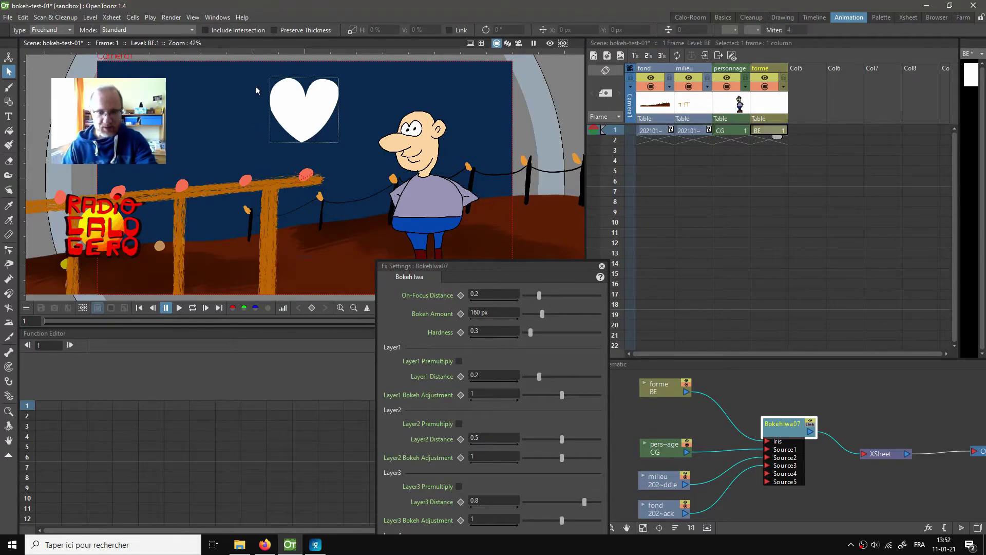
{"action": "mouse_move", "coordinate": [257, 70]}
{"action": "left_mouse_down"}
{"action": "mouse_move", "coordinate": [254, 121]}
{"action": "mouse_move", "coordinate": [270, 144]}
{"action": "mouse_move", "coordinate": [344, 149]}
{"action": "mouse_move", "coordinate": [362, 105]}
{"action": "mouse_move", "coordinate": [348, 78]}
{"action": "mouse_move", "coordinate": [257, 72]}
{"action": "left_mouse_up"}
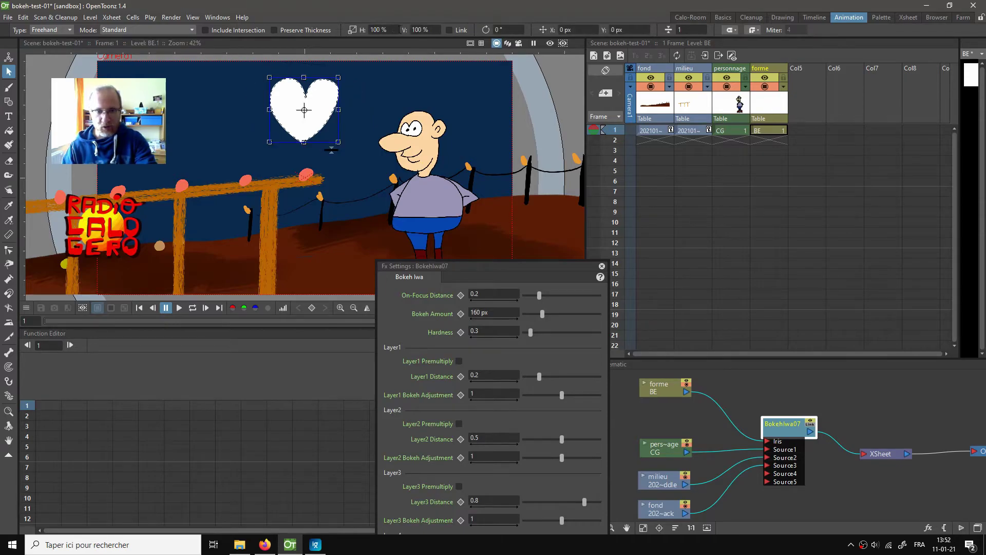
{"action": "left_click", "coordinate": [434, 29]}
{"action": "type", "text": "-100"}
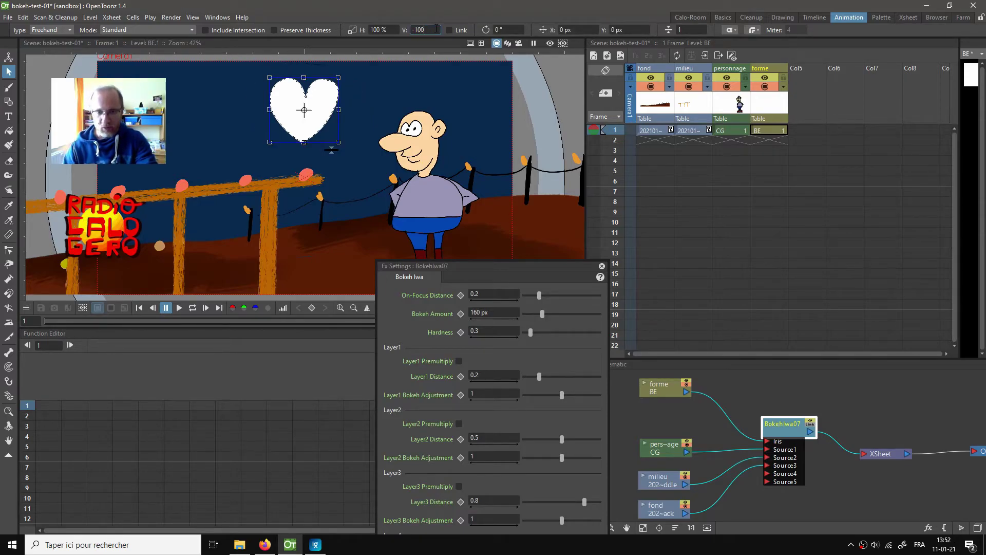
{"action": "key", "text": "Return"}
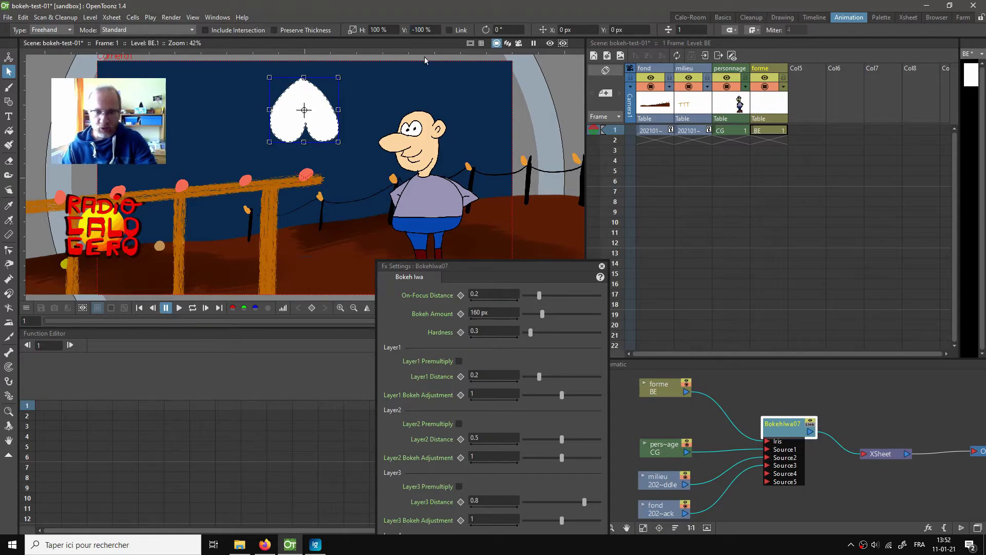
{"action": "left_click", "coordinate": [422, 79]}
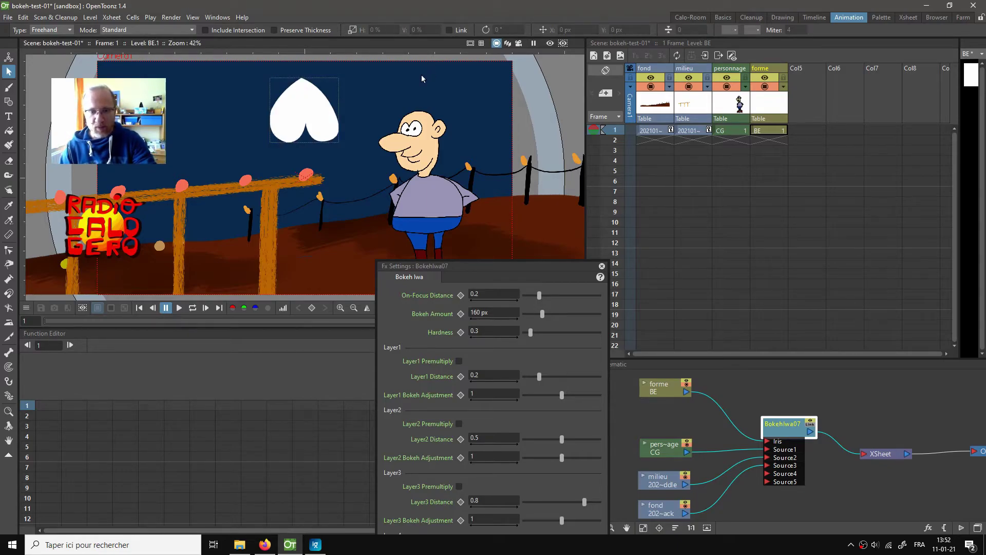
{"action": "left_click", "coordinate": [550, 44]}
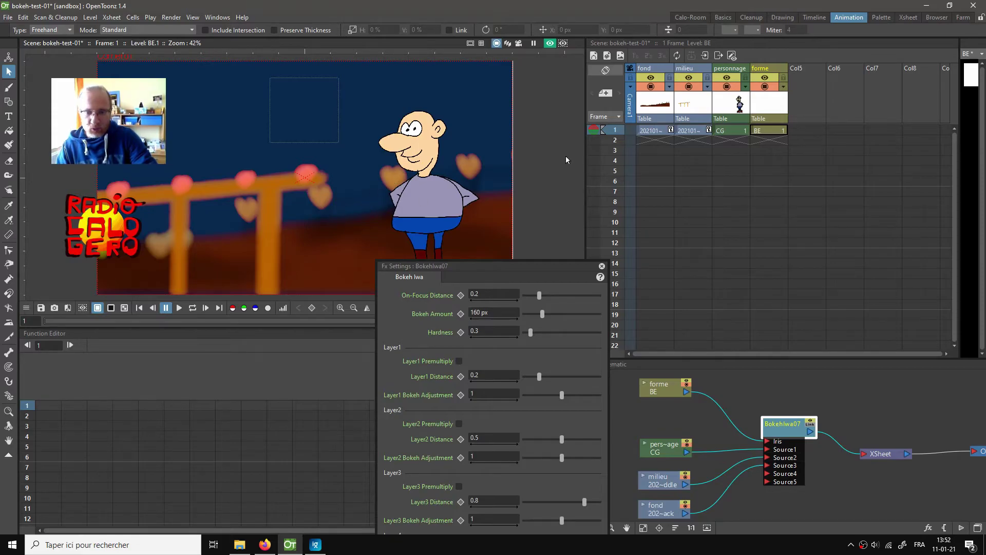
- Try the On-Focus Distance at 0.8 with the flipped iris, and return it to 0.2
{"action": "left_click", "coordinate": [490, 293]}
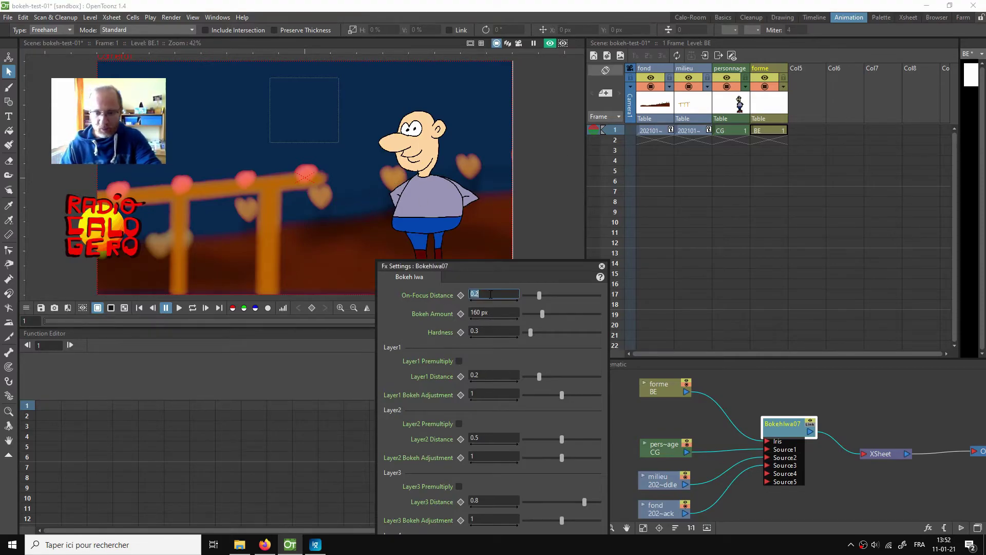
{"action": "type", "text": "0"}
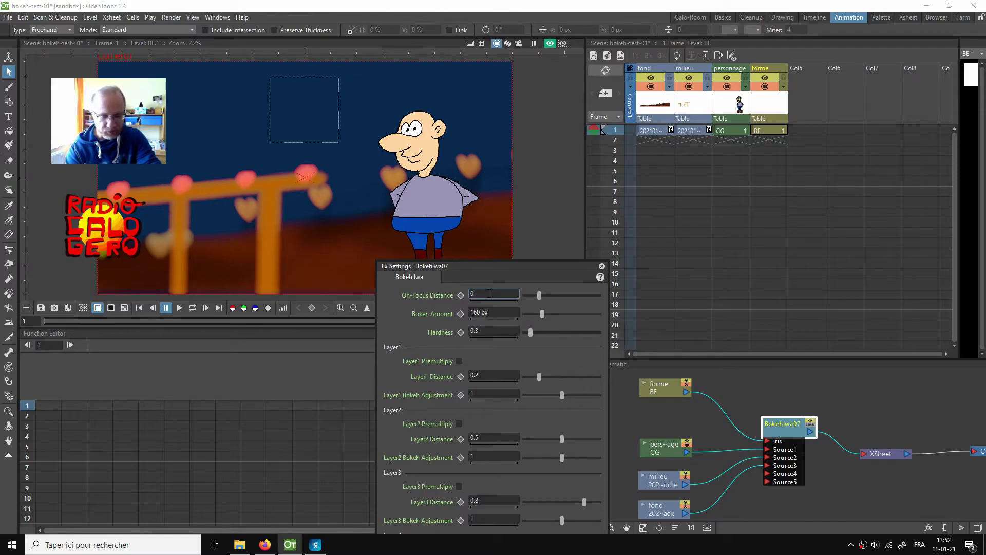
{"action": "type", "text": ".8"}
{"action": "key", "text": "Return"}
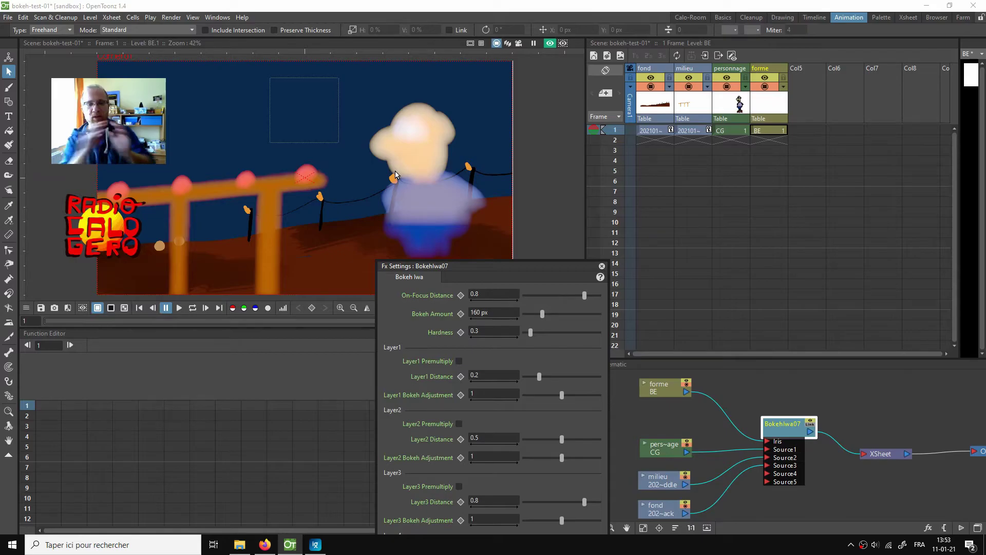
{"action": "left_click", "coordinate": [501, 295]}
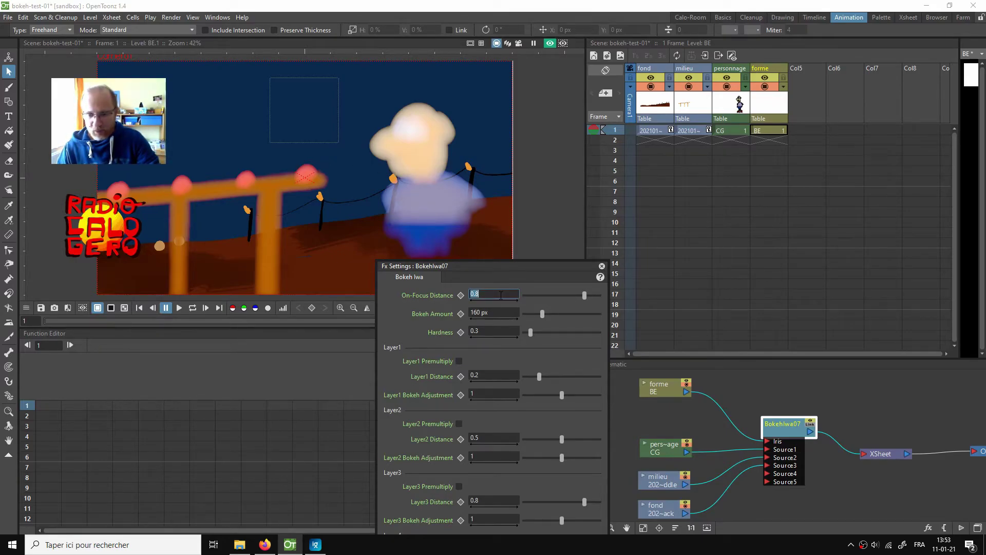
{"action": "type", "text": "0.2"}
{"action": "key", "text": "Return"}
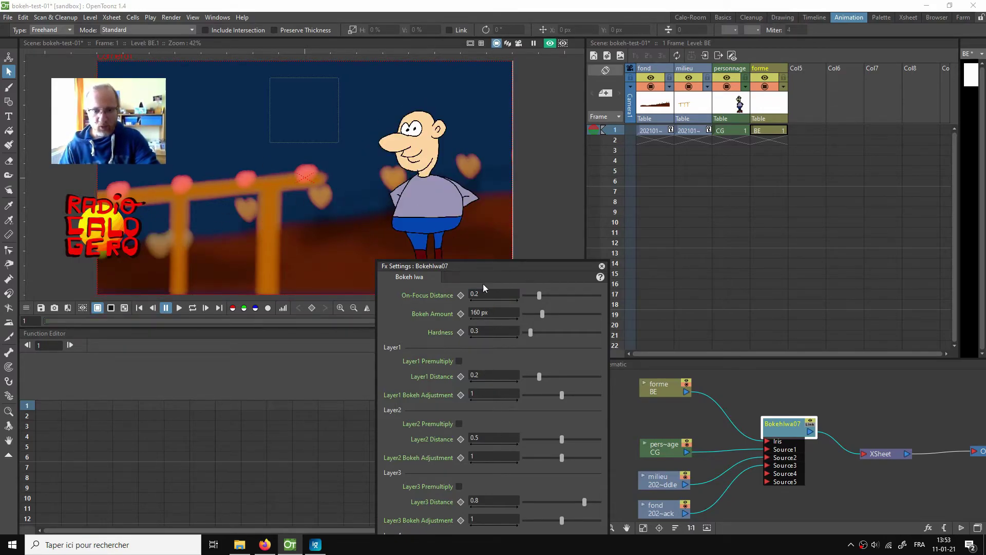
- Set the Bokeh Amount to 140 px and close the Bokeh Iwa settings
{"action": "left_click", "coordinate": [495, 312]}
{"action": "type", "text": "140"}
{"action": "key", "text": "Return"}
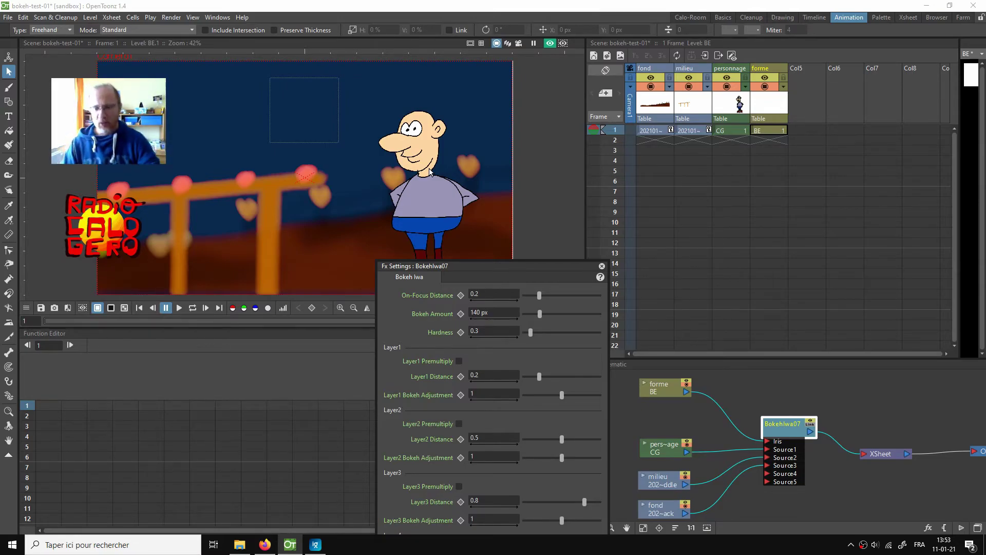
{"action": "left_click_drag", "start_coordinate": [529, 269], "coordinate": [605, 239]}
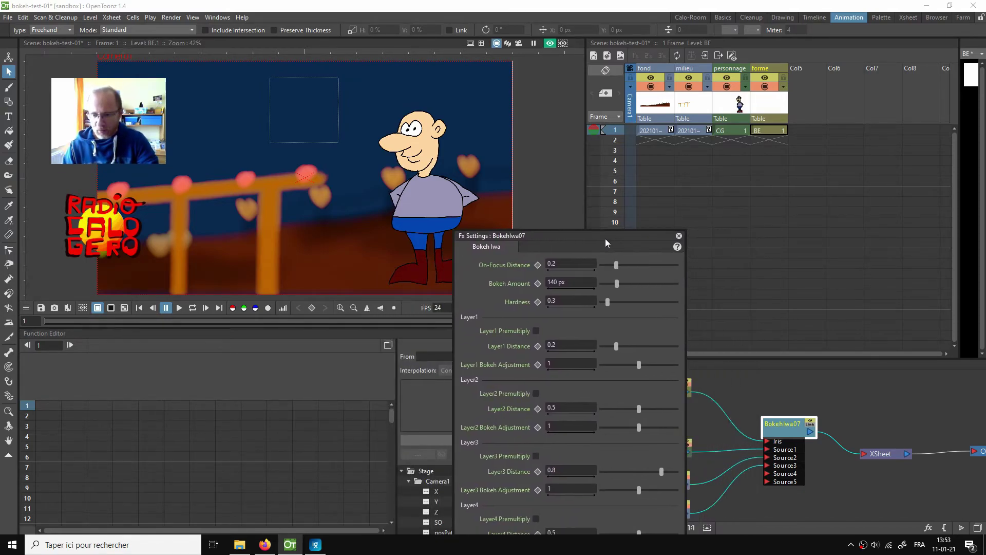
{"action": "left_click", "coordinate": [678, 236]}
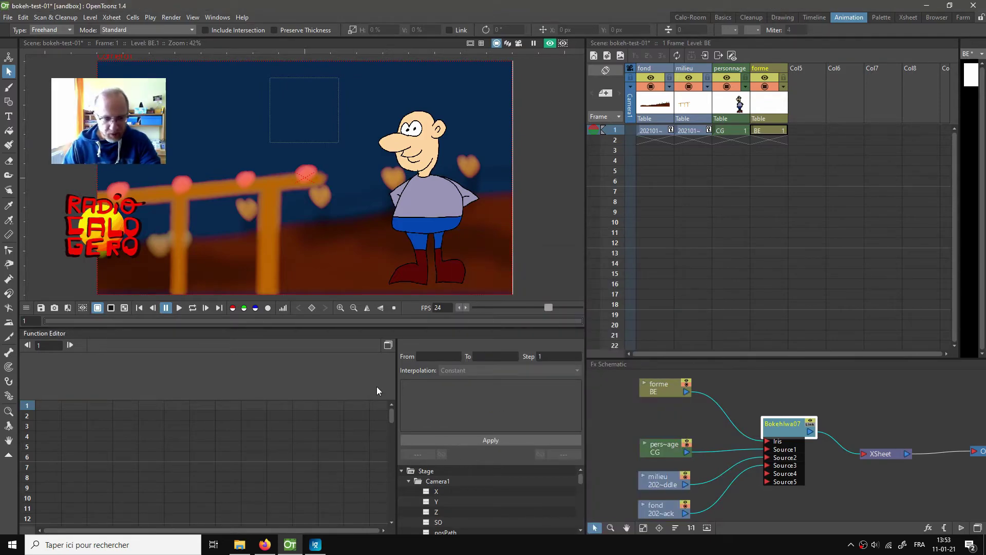
- Show the BokehIwa07 parameters in the Function Editor and select the On-Focus Distance cell at frame 1
{"action": "left_click", "coordinate": [402, 471]}
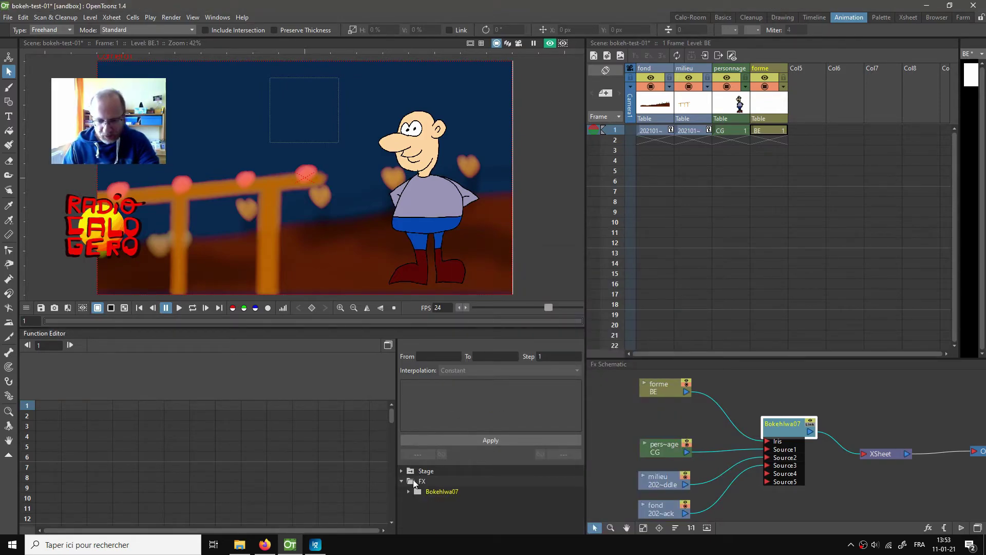
{"action": "left_click", "coordinate": [430, 492]}
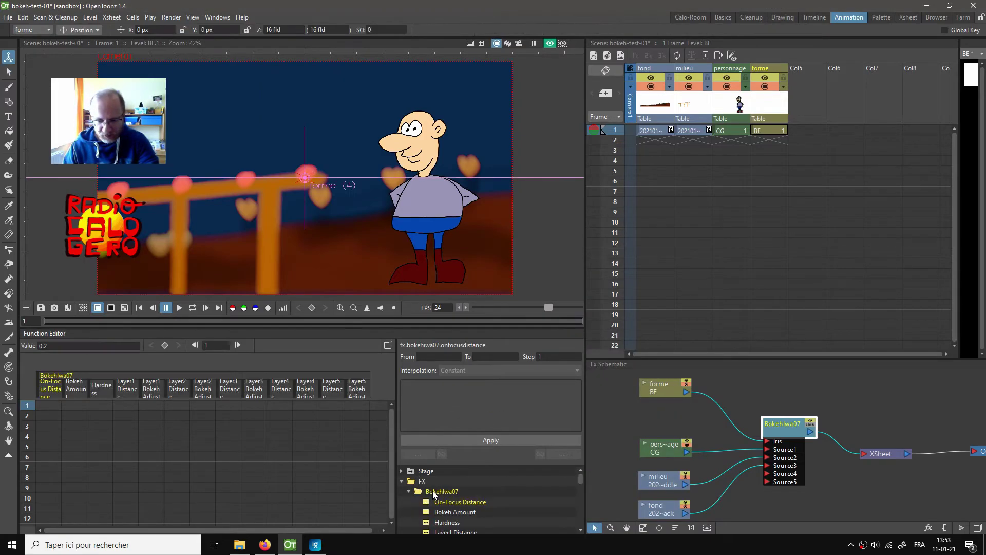
{"action": "left_click", "coordinate": [46, 404]}
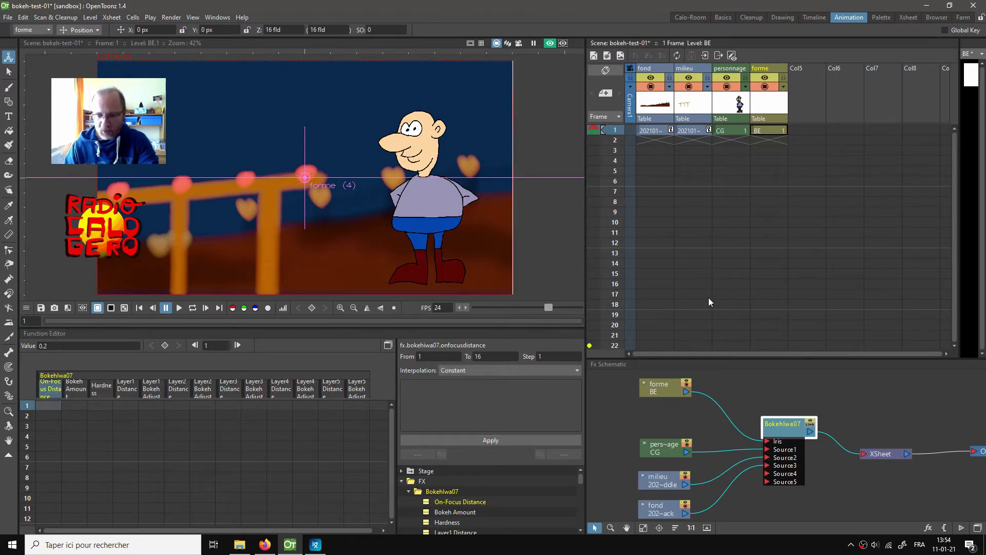
- Reopen the Bokeh Iwa settings clear of the scene image, and key the On-Focus Distance at 0.2 on frame 1
{"action": "double_click", "coordinate": [775, 430]}
{"action": "left_click_drag", "start_coordinate": [699, 202], "coordinate": [490, 221]}
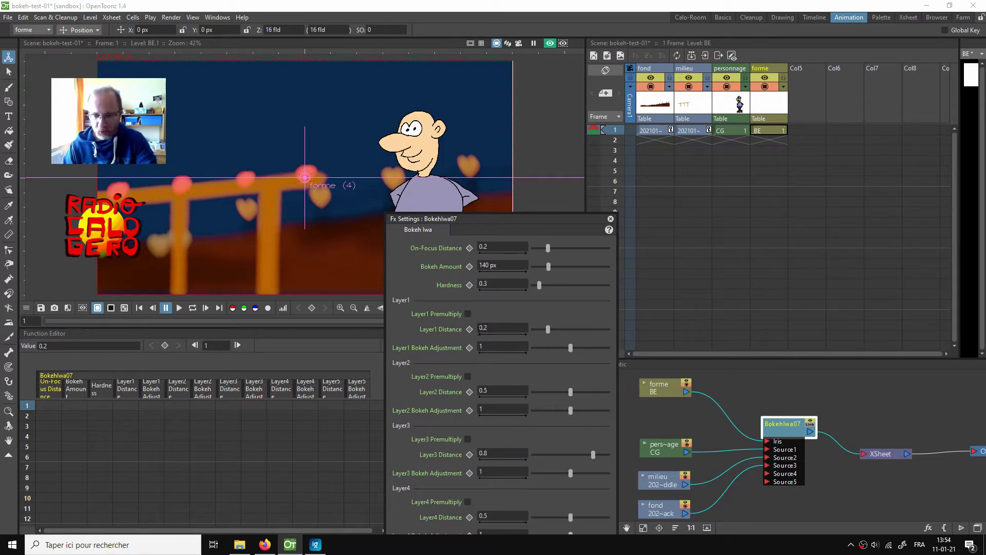
{"action": "left_click_drag", "start_coordinate": [497, 223], "coordinate": [715, 195]}
{"action": "left_click", "coordinate": [46, 406]}
{"action": "type", "text": "0"}
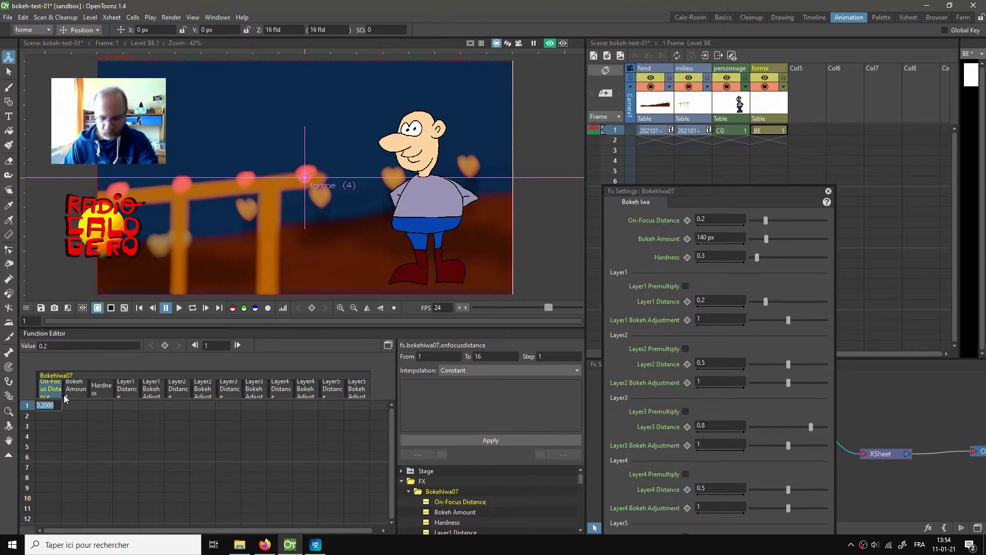
{"action": "type", "text": ".2"}
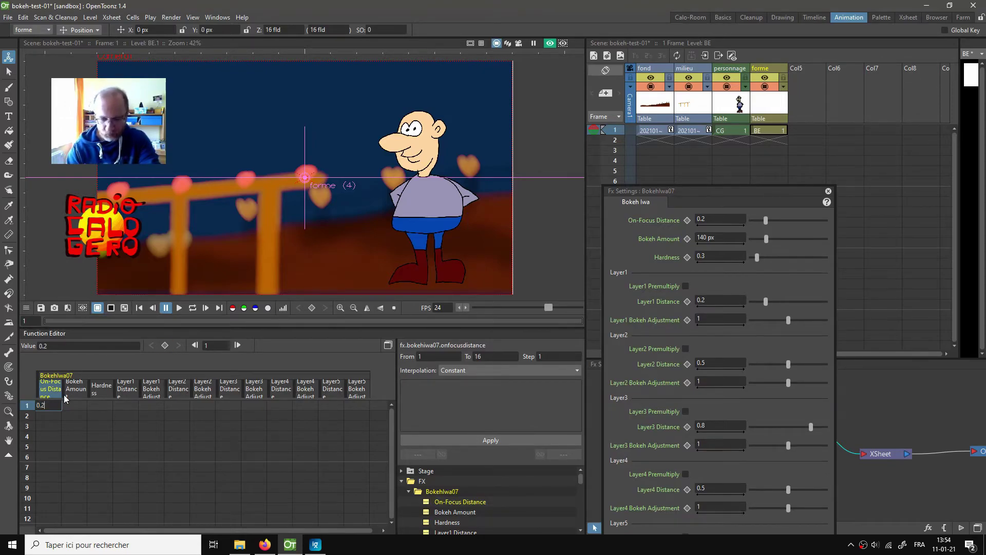
{"action": "key", "text": "Return"}
- Key the On-Focus Distance of BokehIwa07 at 0.2 on frame 24 in the Function Editor
{"action": "scroll", "coordinate": [59, 450], "scroll_direction": "down", "scroll_amount": 6}
{"action": "scroll", "coordinate": [43, 459], "scroll_direction": "up", "scroll_amount": 2}
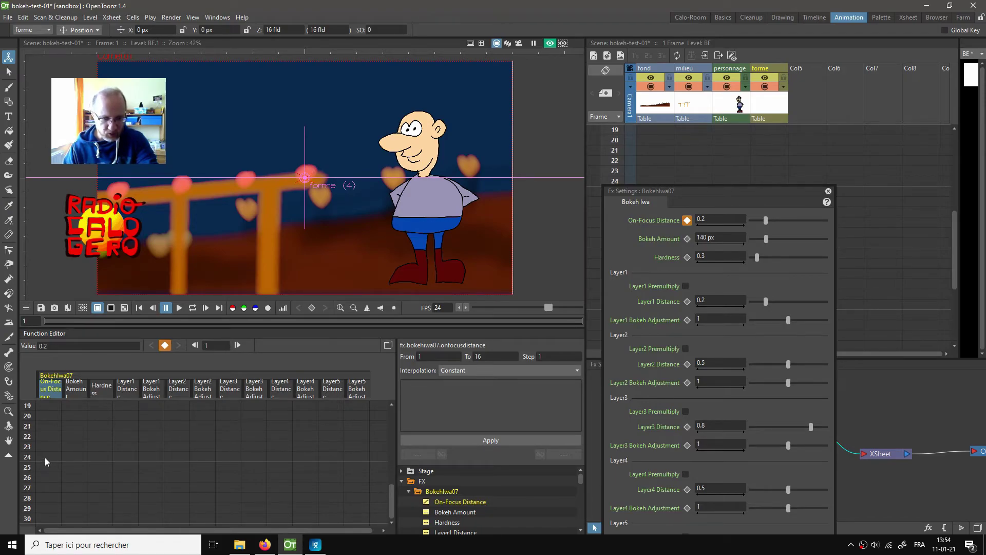
{"action": "double_click", "coordinate": [44, 457]}
{"action": "type", "text": "0"}
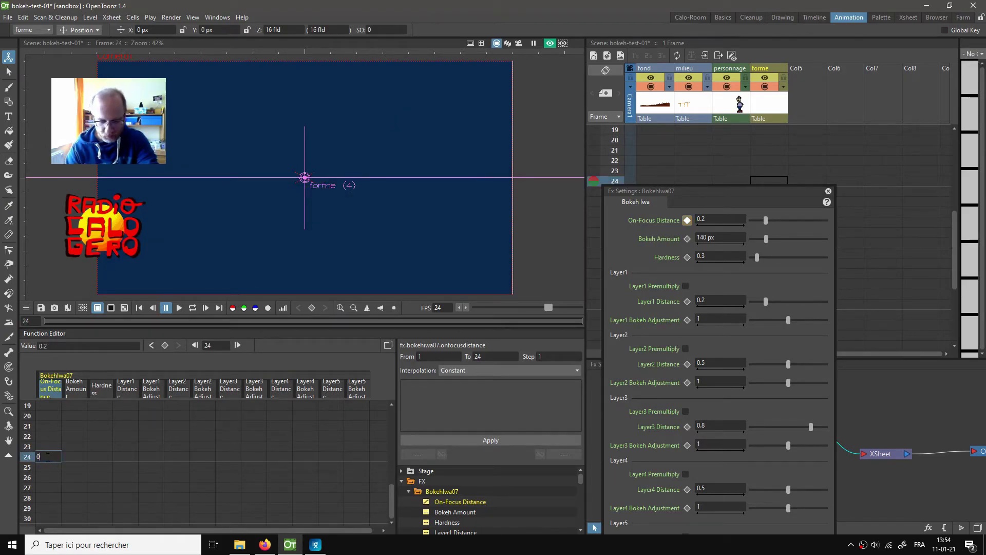
{"action": "type", "text": ".2"}
{"action": "key", "text": "Return"}
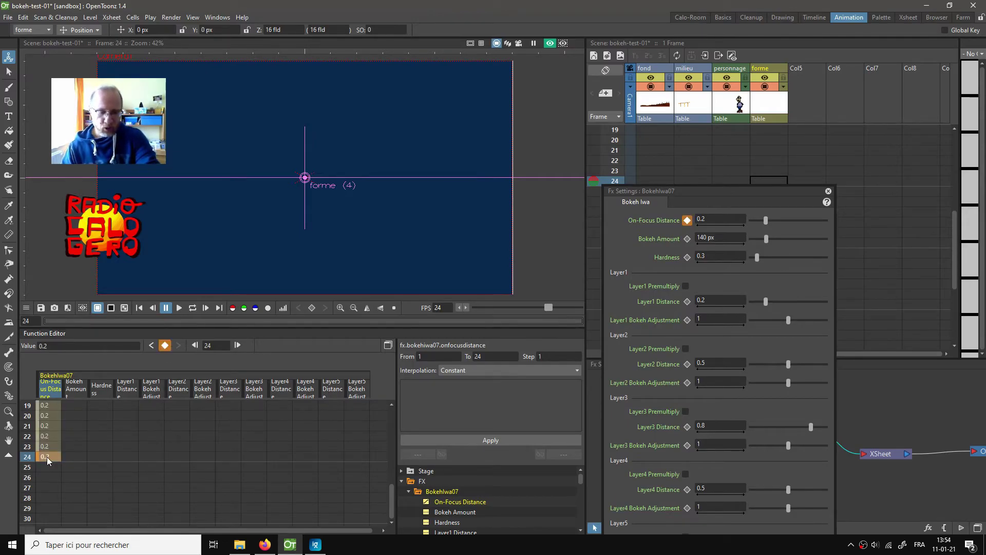
- Key the On-Focus Distance at 0.8 on frame 48 in the Function Editor
{"action": "scroll", "coordinate": [57, 460], "scroll_direction": "down", "scroll_amount": 6}
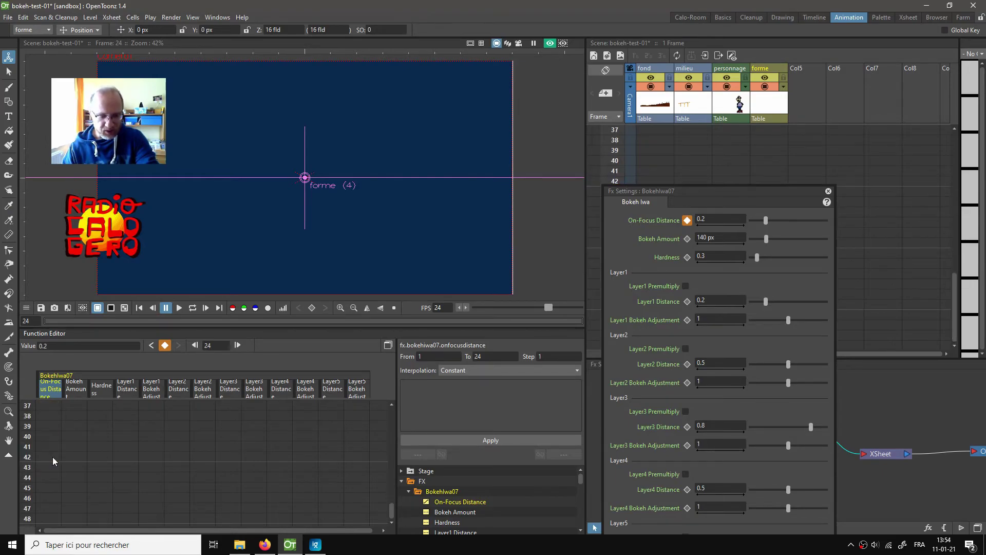
{"action": "double_click", "coordinate": [51, 517]}
{"action": "type", "text": "0.8"}
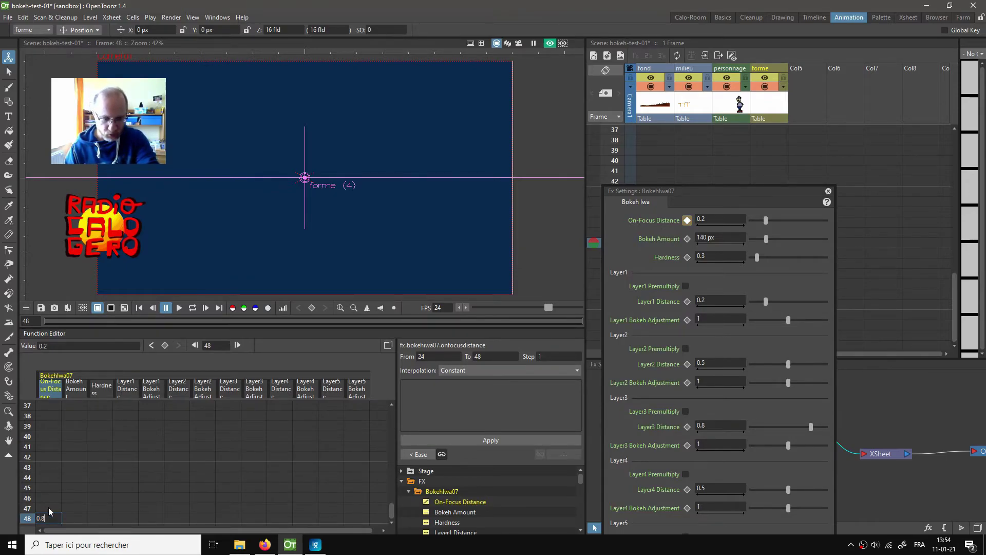
{"action": "key", "text": "Return"}
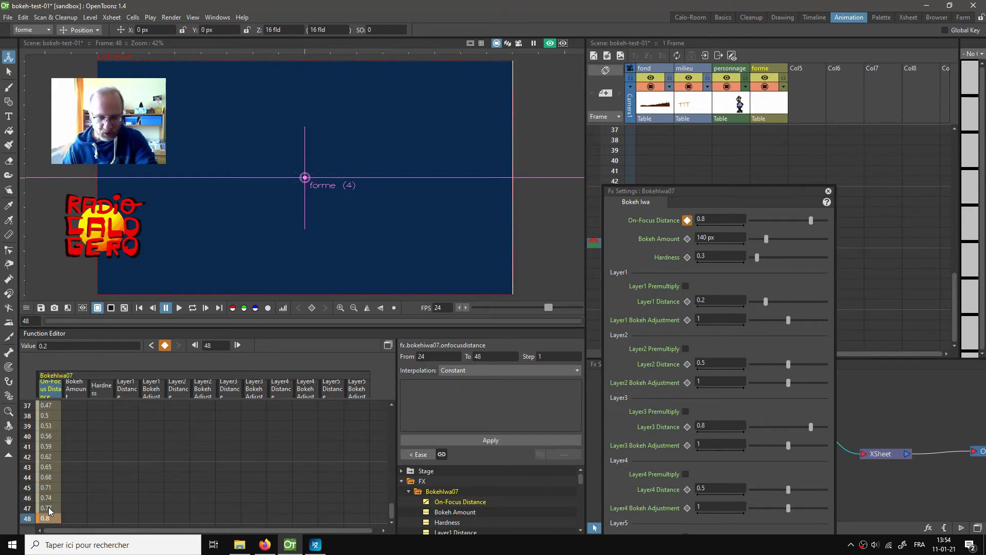
- Hold the focus by keying the On-Focus Distance at 0.8 on frame 72 as well
{"action": "scroll", "coordinate": [106, 489], "scroll_direction": "down", "scroll_amount": 2}
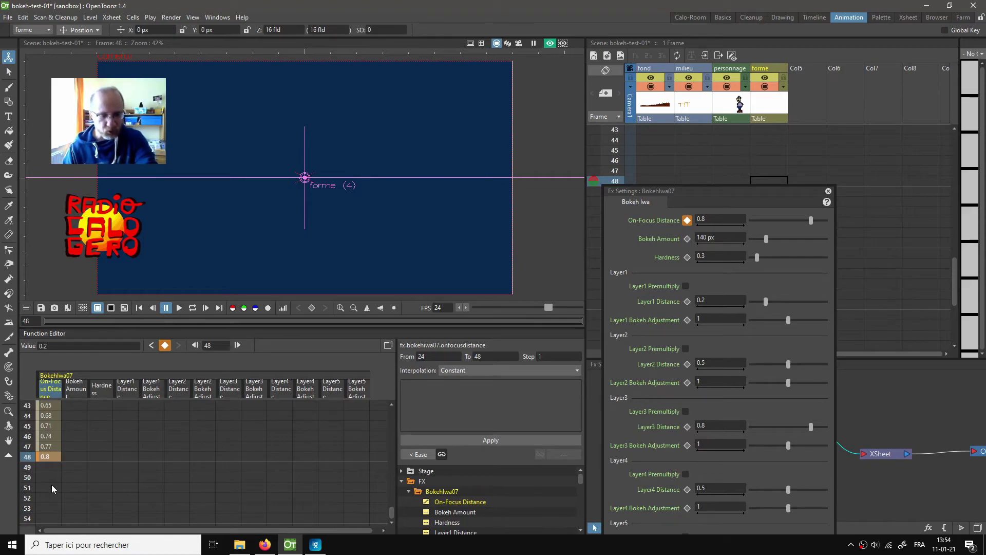
{"action": "scroll", "coordinate": [54, 484], "scroll_direction": "down", "scroll_amount": 6}
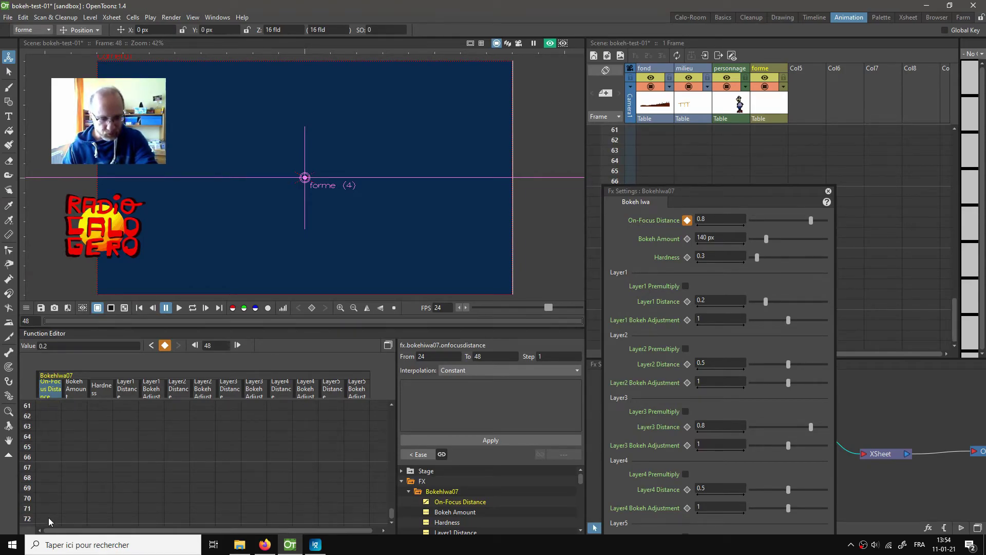
{"action": "double_click", "coordinate": [48, 517]}
{"action": "type", "text": "0.8"}
{"action": "key", "text": "Return"}
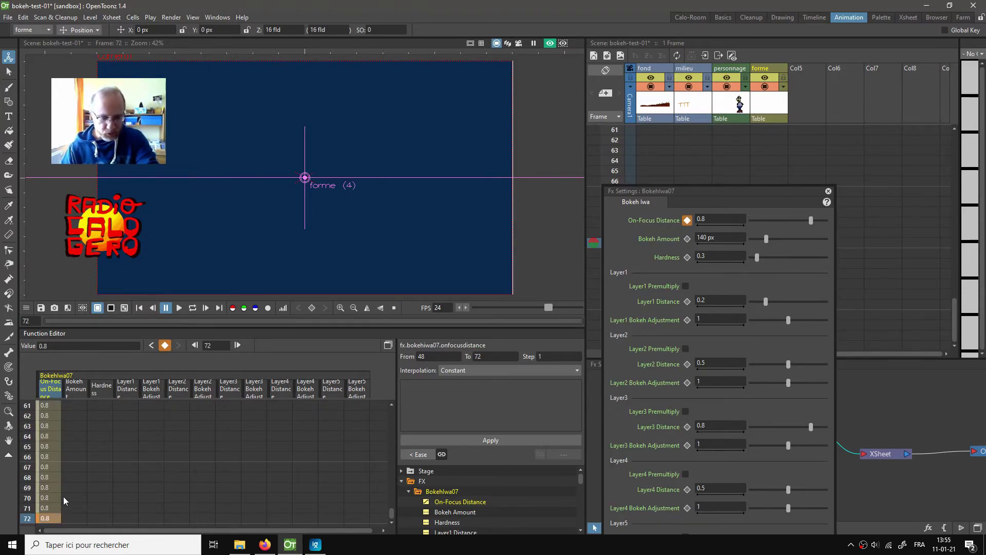
- Key the On-Focus Distance at 0.2 on frame 96 and close the Bokeh Iwa settings
{"action": "scroll", "coordinate": [65, 497], "scroll_direction": "down", "scroll_amount": 2}
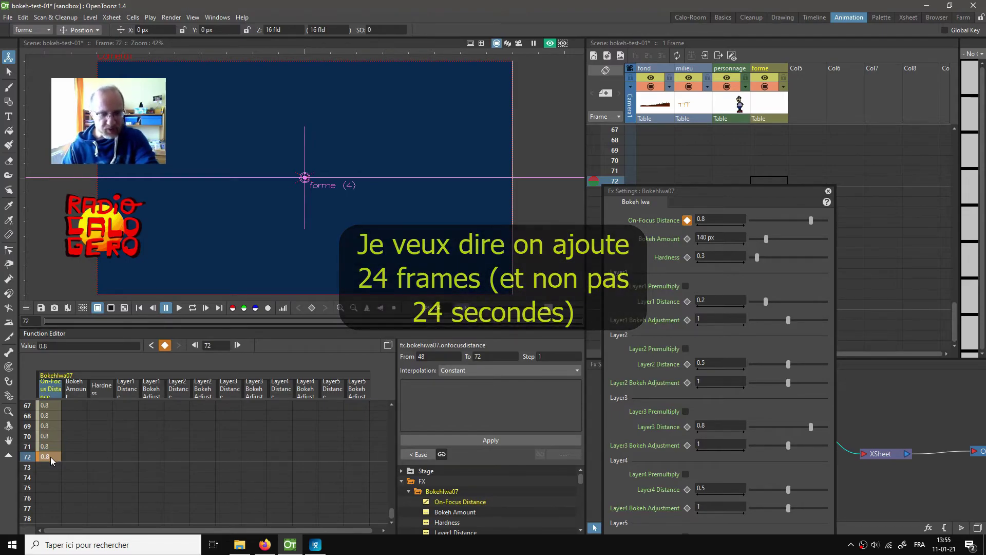
{"action": "scroll", "coordinate": [51, 457], "scroll_direction": "down", "scroll_amount": 2}
{"action": "scroll", "coordinate": [50, 457], "scroll_direction": "down", "scroll_amount": 4}
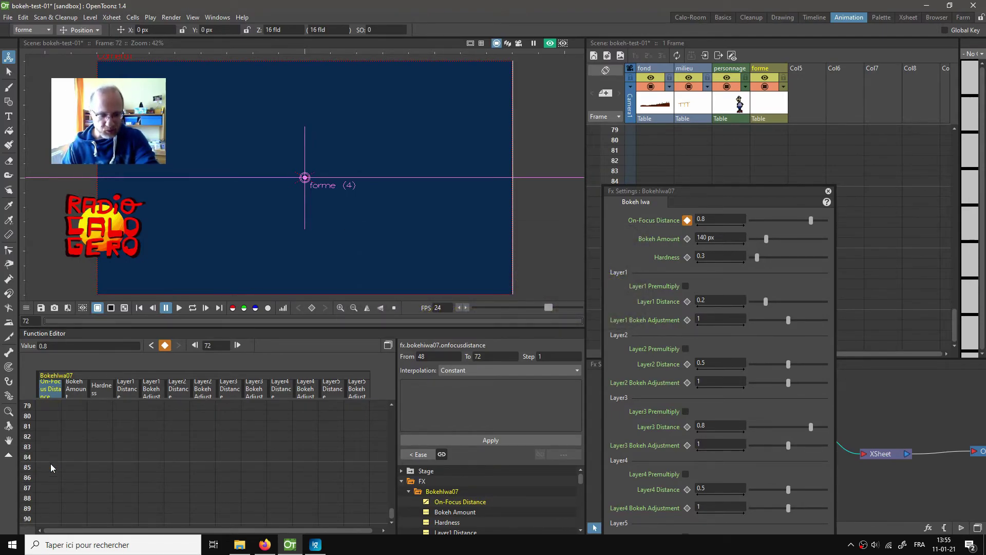
{"action": "double_click", "coordinate": [44, 516]}
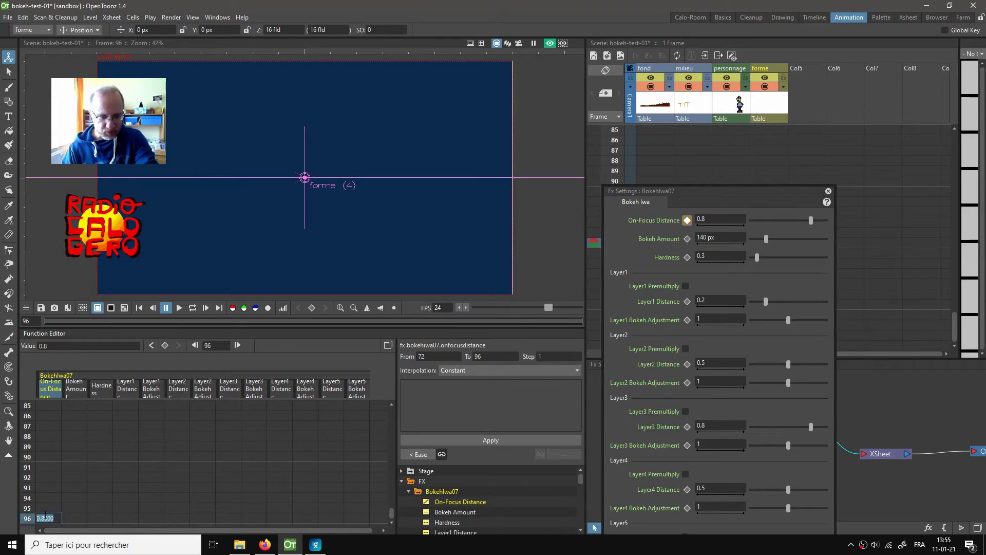
{"action": "type", "text": "0.2"}
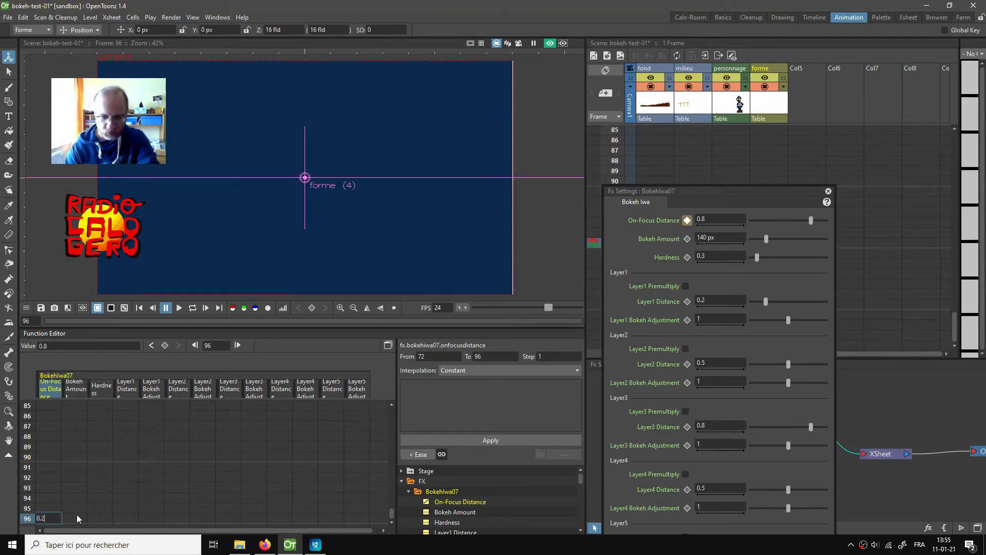
{"action": "key", "text": "Return"}
{"action": "scroll", "coordinate": [121, 492], "scroll_direction": "up", "scroll_amount": 20}
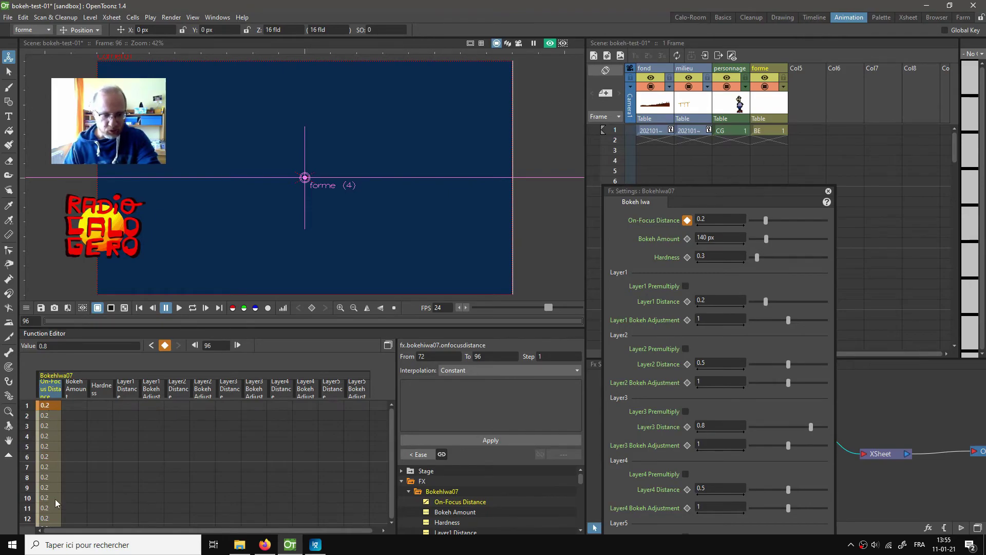
{"action": "left_click", "coordinate": [829, 191]}
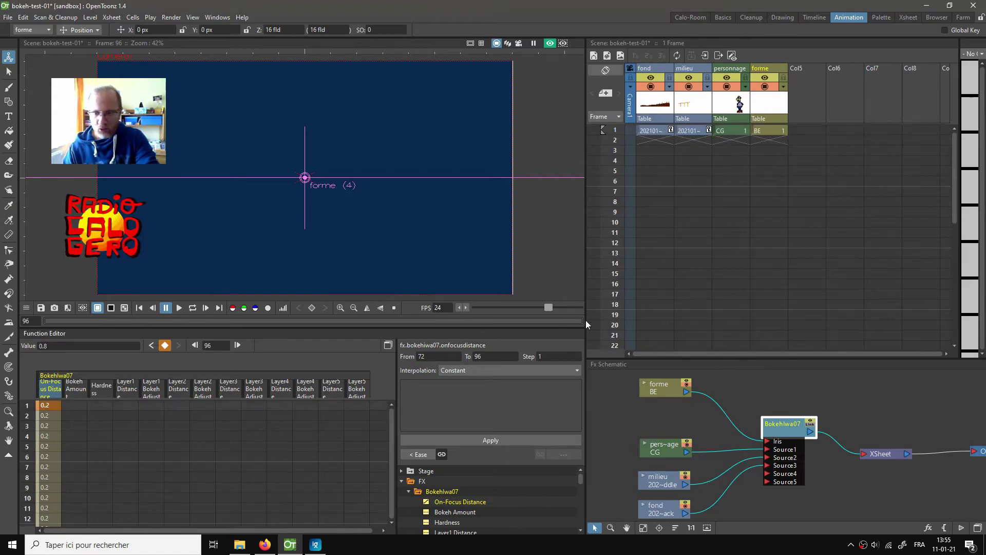
- Extend the fond, milieu, personnage and forme columns to frame 96 by filling in their empty cells
{"action": "scroll", "coordinate": [695, 279], "scroll_direction": "down", "scroll_amount": 20}
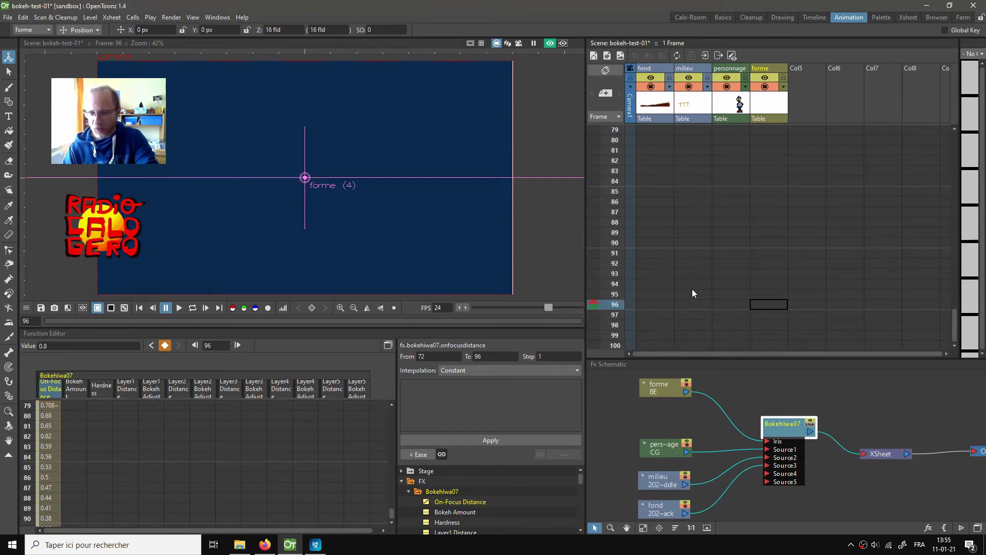
{"action": "right_click", "coordinate": [642, 303]}
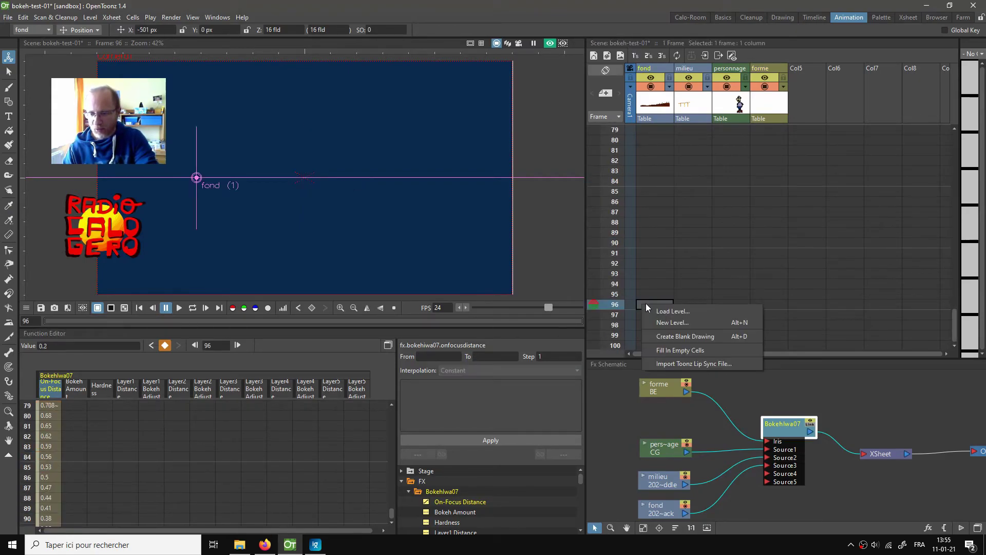
{"action": "left_click", "coordinate": [673, 349]}
{"action": "right_click", "coordinate": [698, 304]}
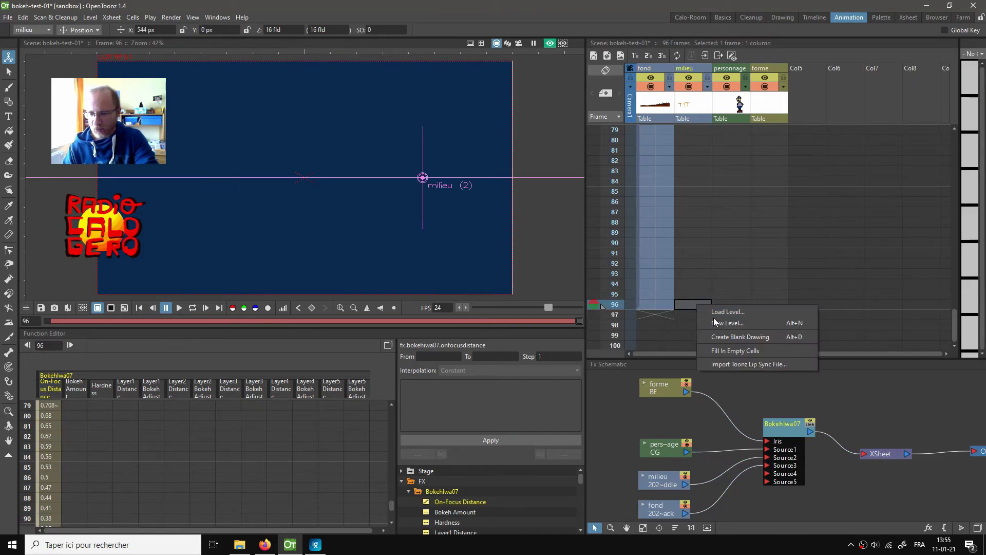
{"action": "left_click", "coordinate": [726, 351]}
{"action": "left_click", "coordinate": [726, 303]}
{"action": "right_click", "coordinate": [726, 303]}
{"action": "left_click", "coordinate": [756, 349]}
{"action": "left_click", "coordinate": [765, 302]}
{"action": "right_click", "coordinate": [765, 302]}
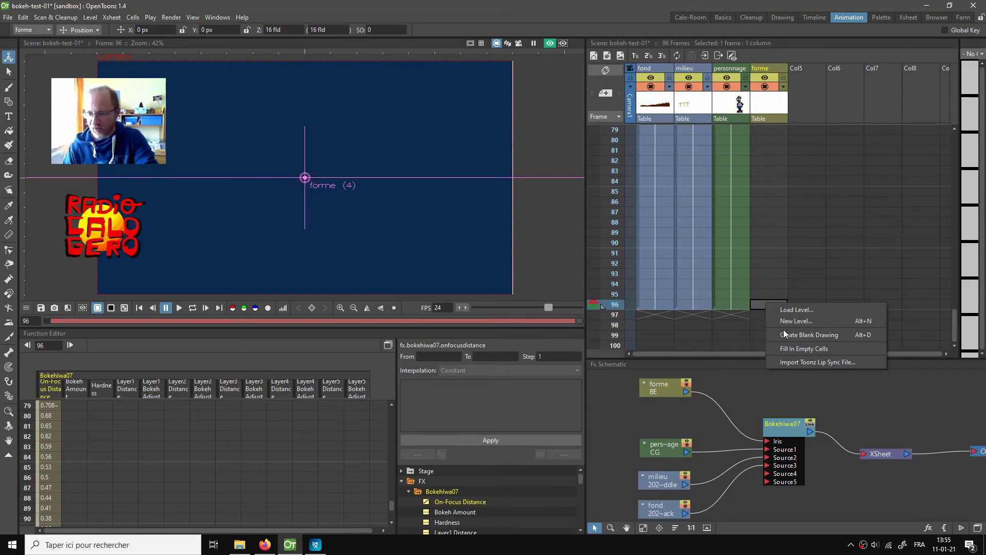
{"action": "left_click", "coordinate": [791, 350]}
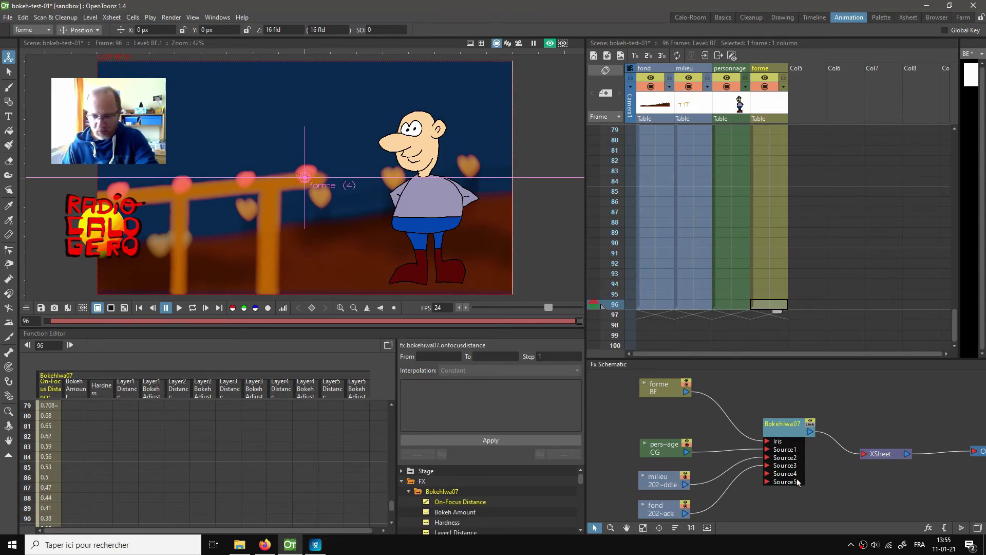
- Select the BokehIwa07 node, return to frame 1 and play the focus animation in a loop
{"action": "left_click", "coordinate": [791, 434]}
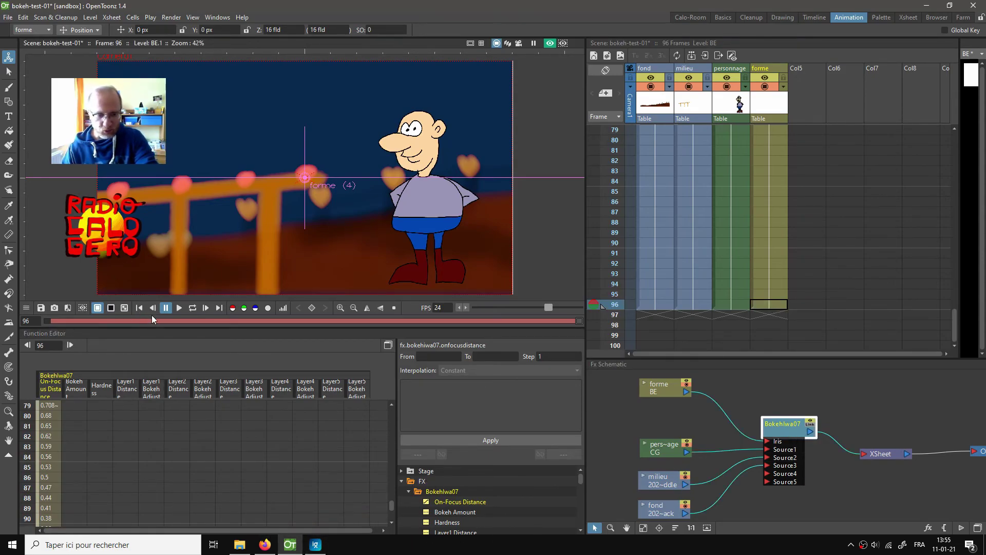
{"action": "left_click", "coordinate": [138, 307]}
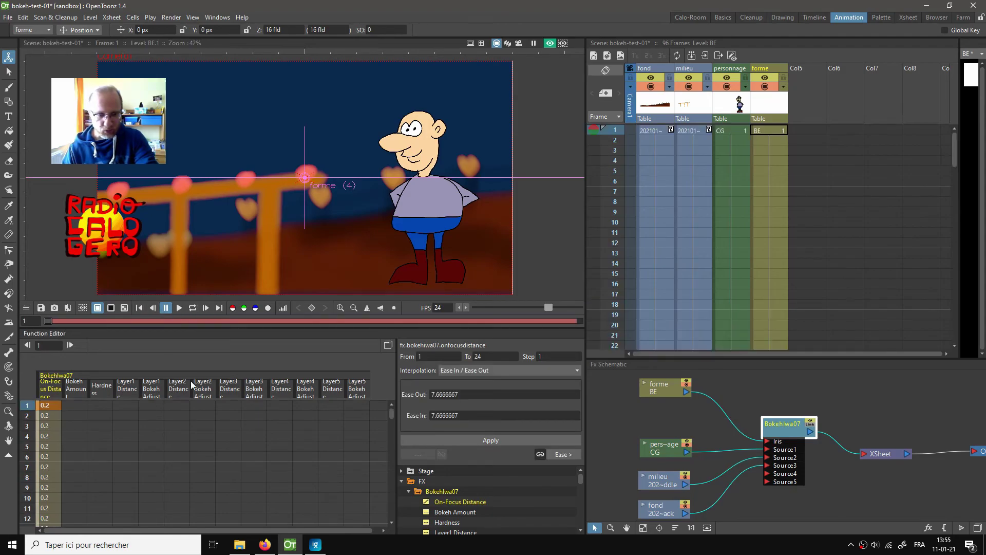
{"action": "left_click", "coordinate": [194, 309]}
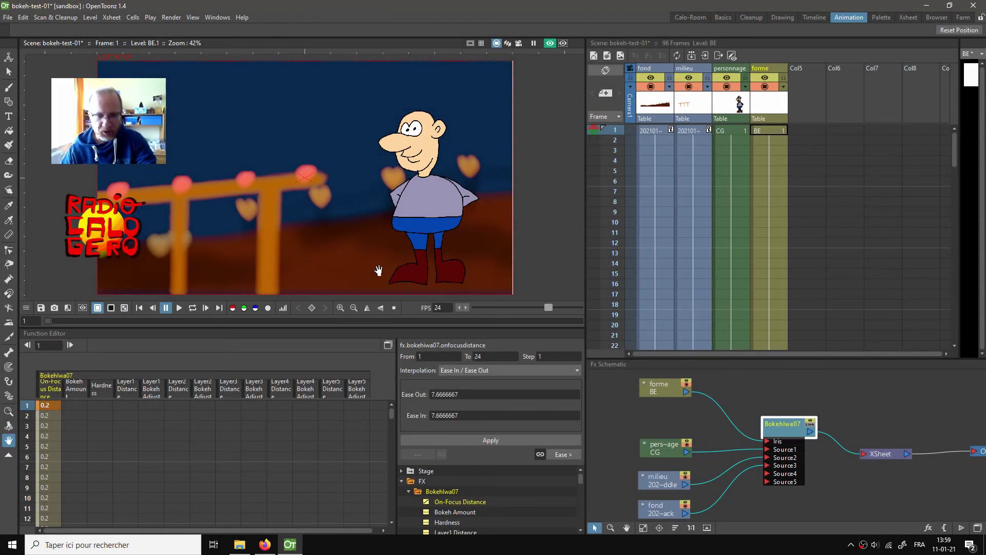
{"action": "left_click", "coordinate": [196, 309]}
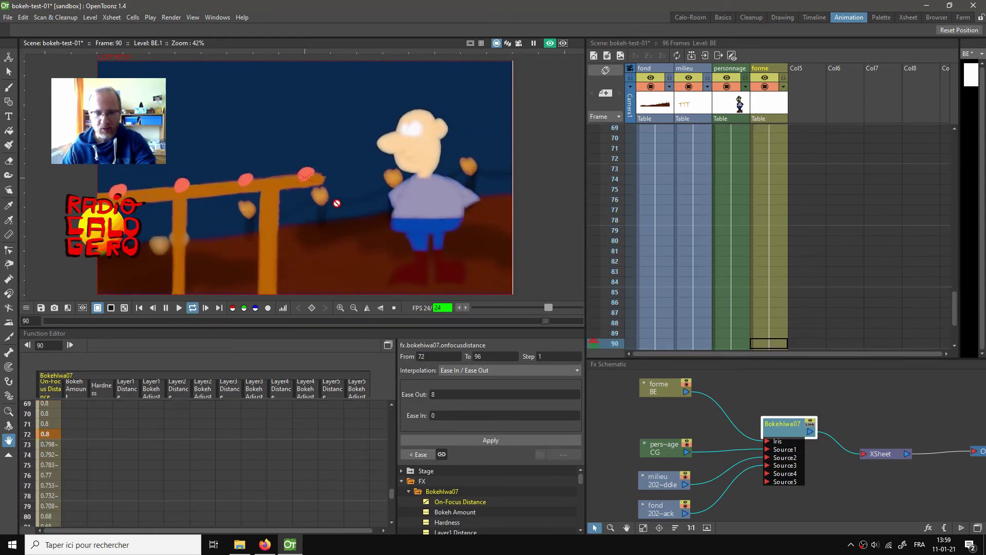
- Show the looping animation full screen and enlarge the camera image to fill the display
{"action": "right_click", "coordinate": [404, 88]}
{"action": "left_click", "coordinate": [508, 143]}
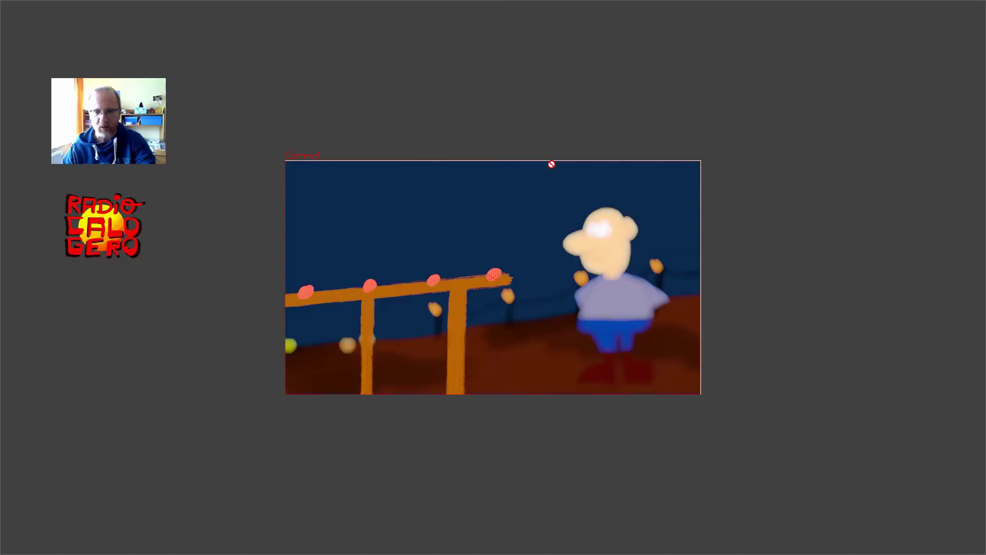
{"action": "right_click", "coordinate": [574, 194]}
{"action": "left_click", "coordinate": [599, 203]}
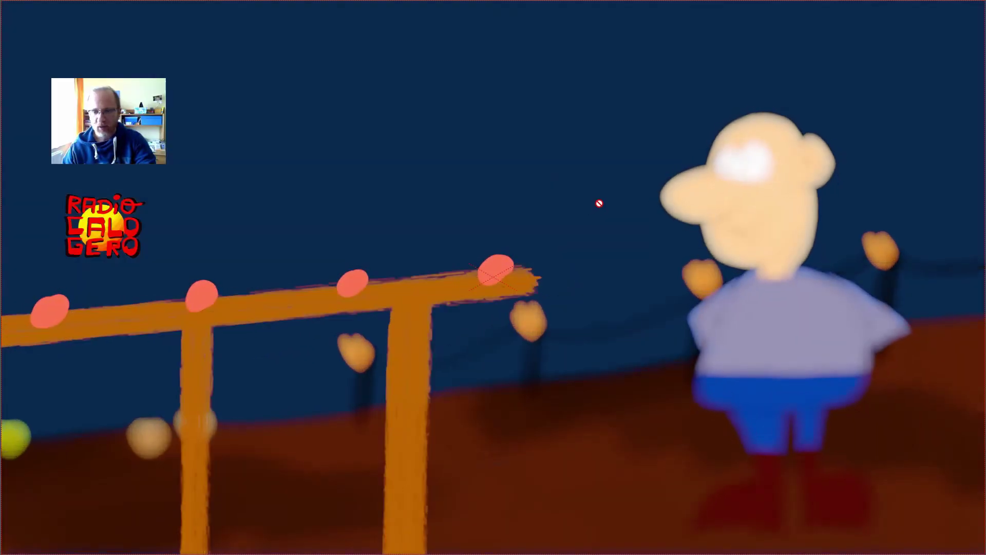